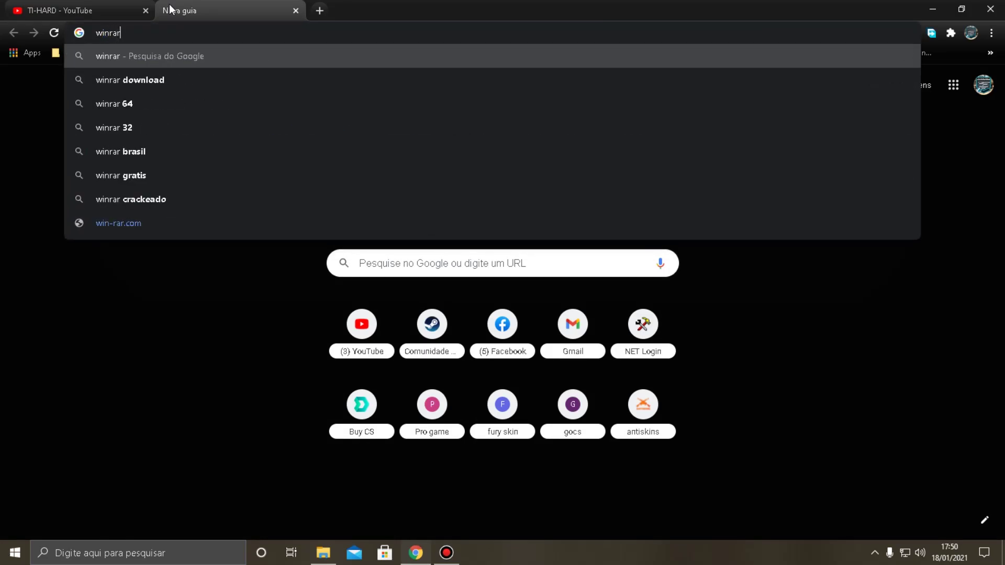
- Search Google for winrar and open the official win-rar.com site from the results
key("Return")
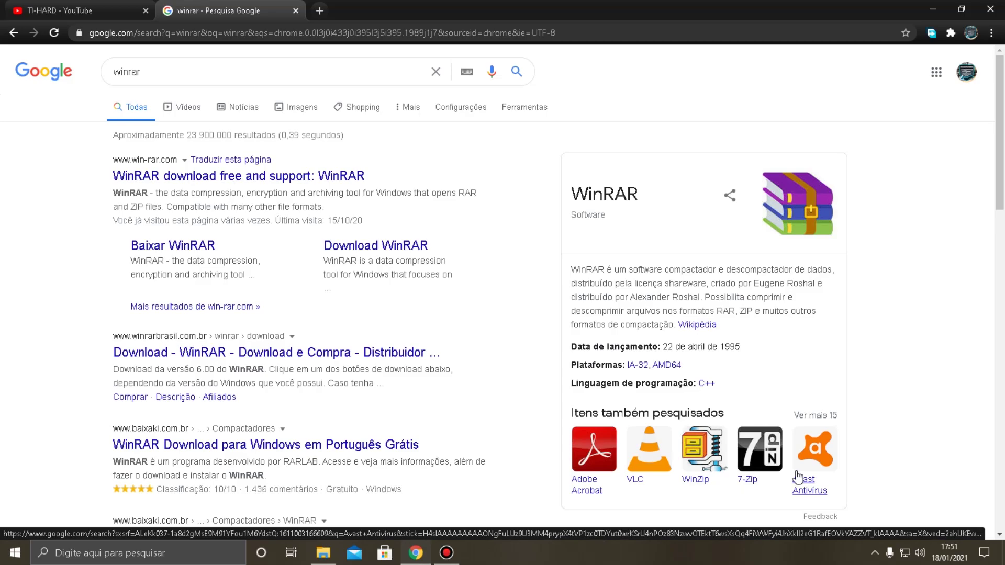
left_click(325, 181)
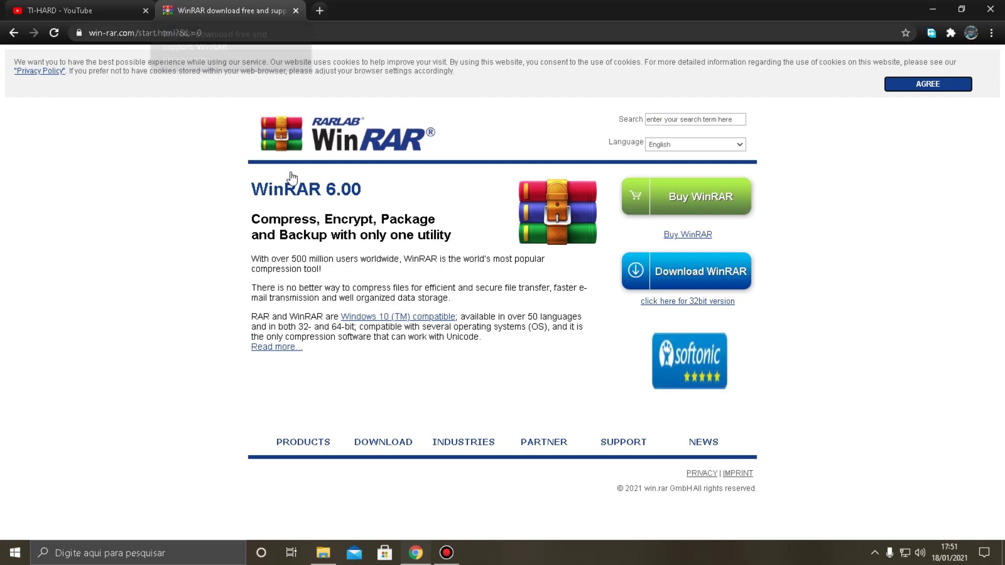
- Switch to File Explorer, opening a fresh Quick Access window and maximizing it
mouse_move(331, 547)
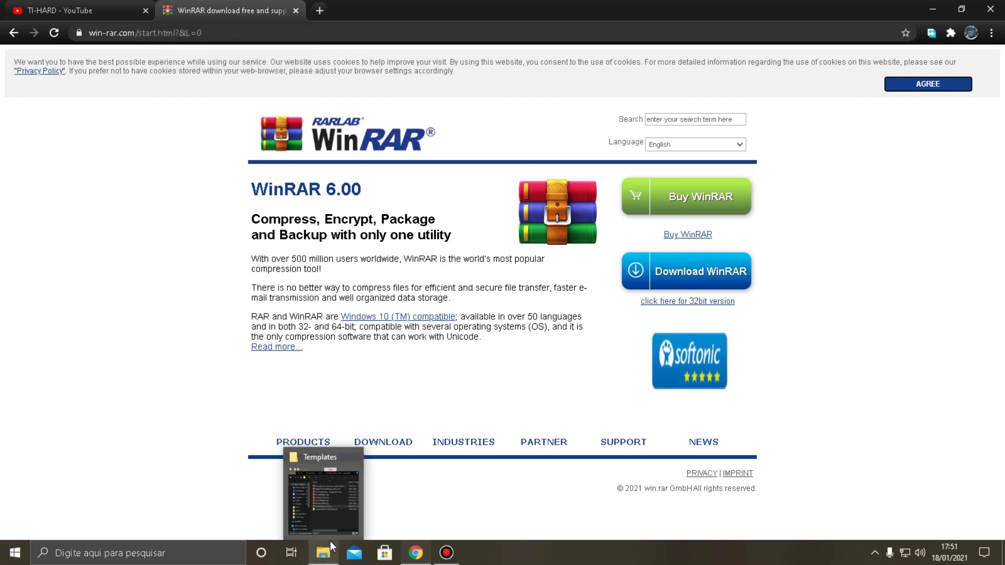
left_click(341, 496)
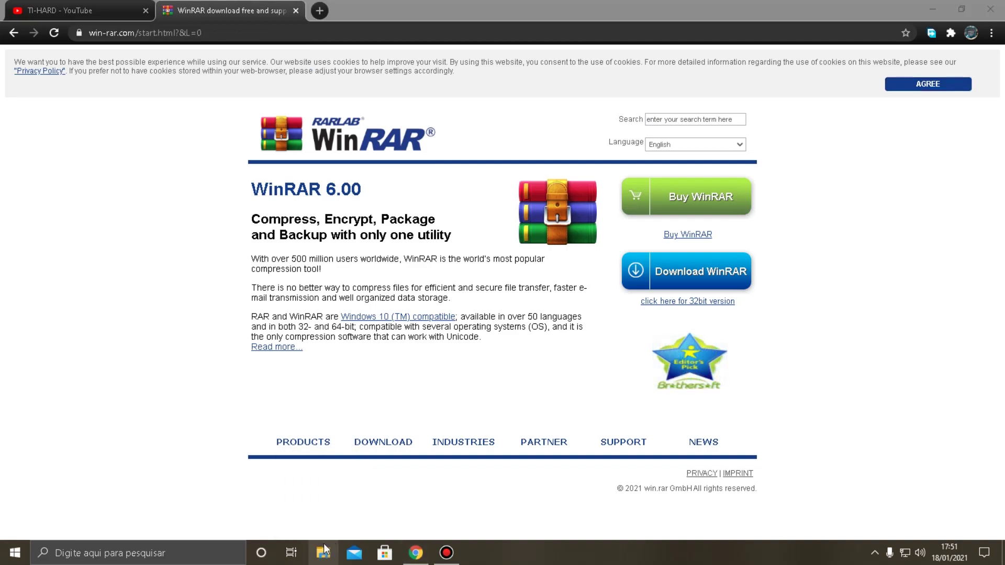
left_click(324, 554)
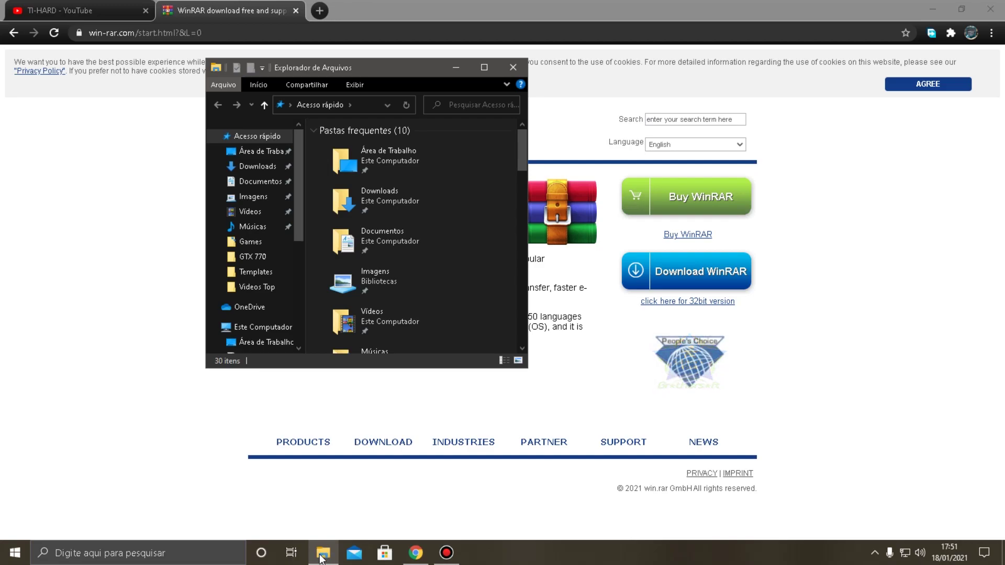
mouse_move(320, 555)
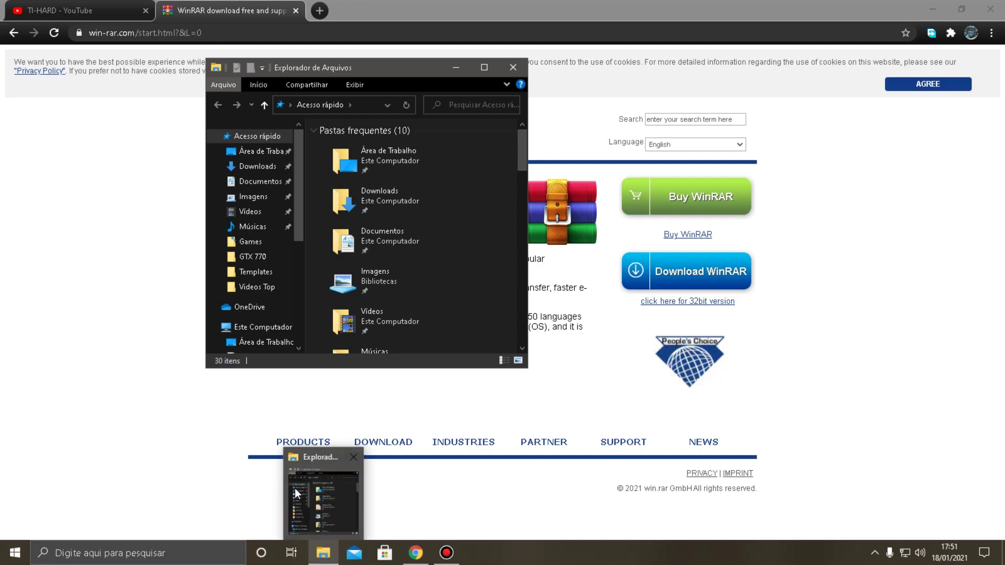
scroll(270, 171, "down", 1)
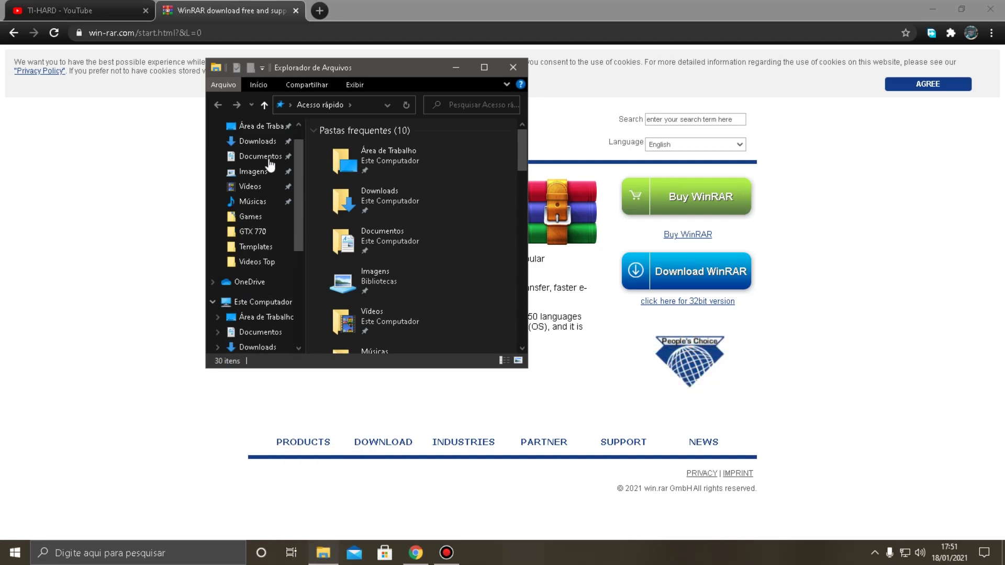
scroll(225, 314, "down", 3)
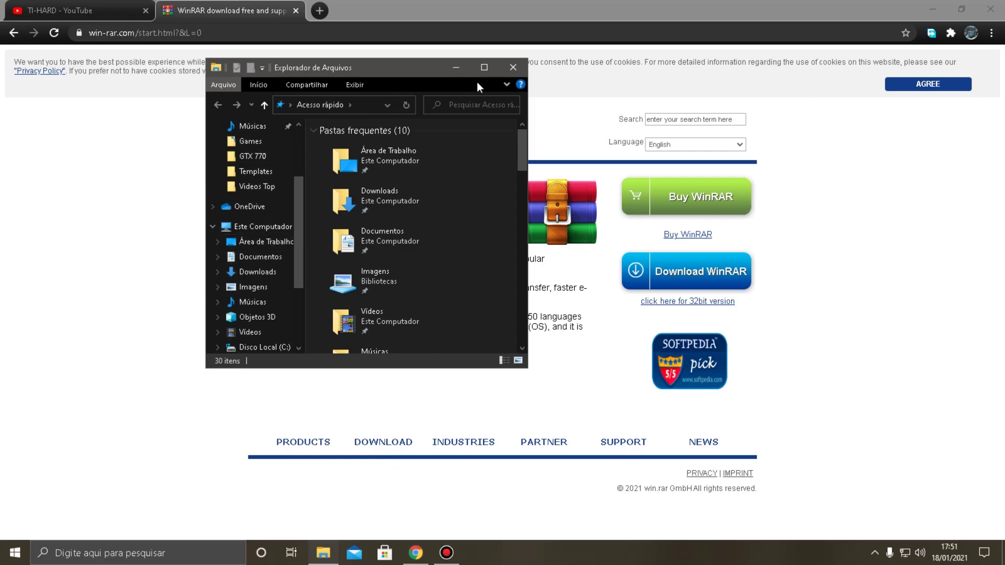
left_click(484, 67)
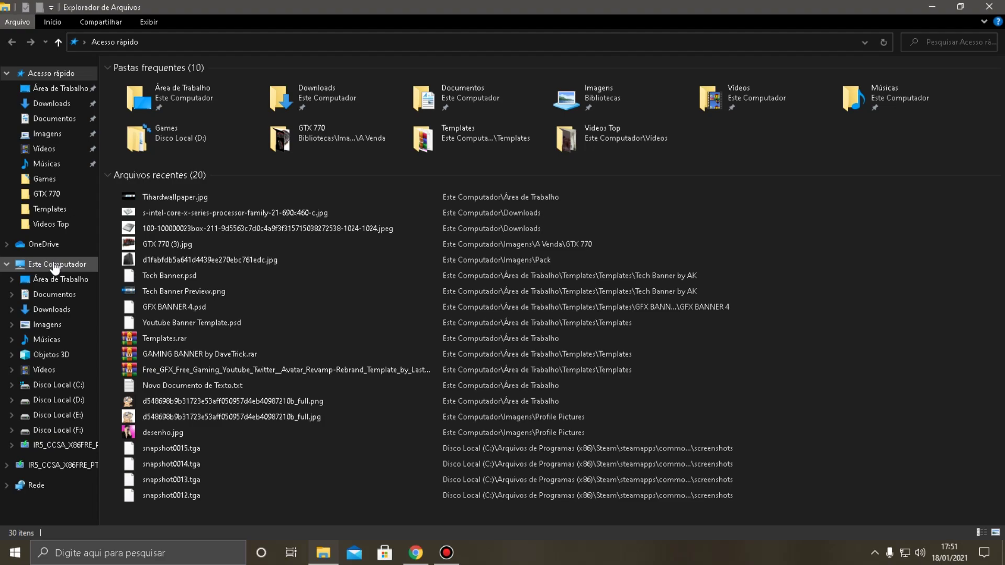
- Check the Windows system type in the properties of Este Computador, and close the System and File Explorer windows
right_click(55, 266)
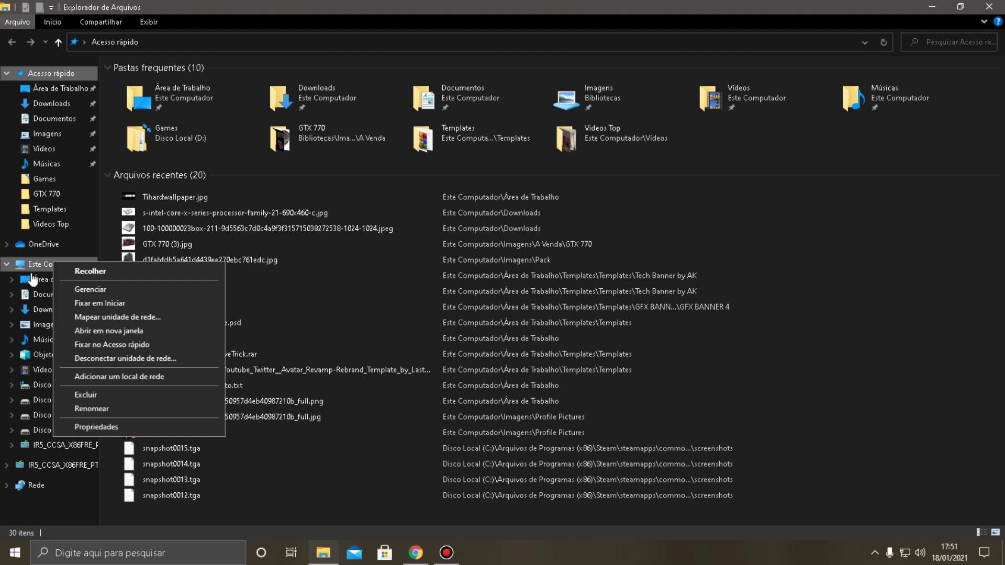
left_click(42, 267)
right_click(42, 265)
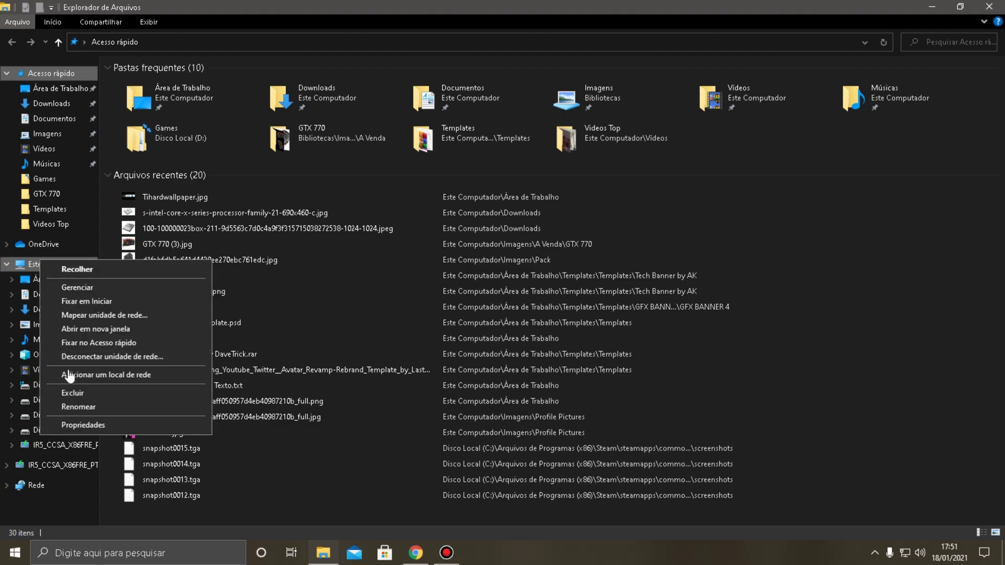
left_click(93, 425)
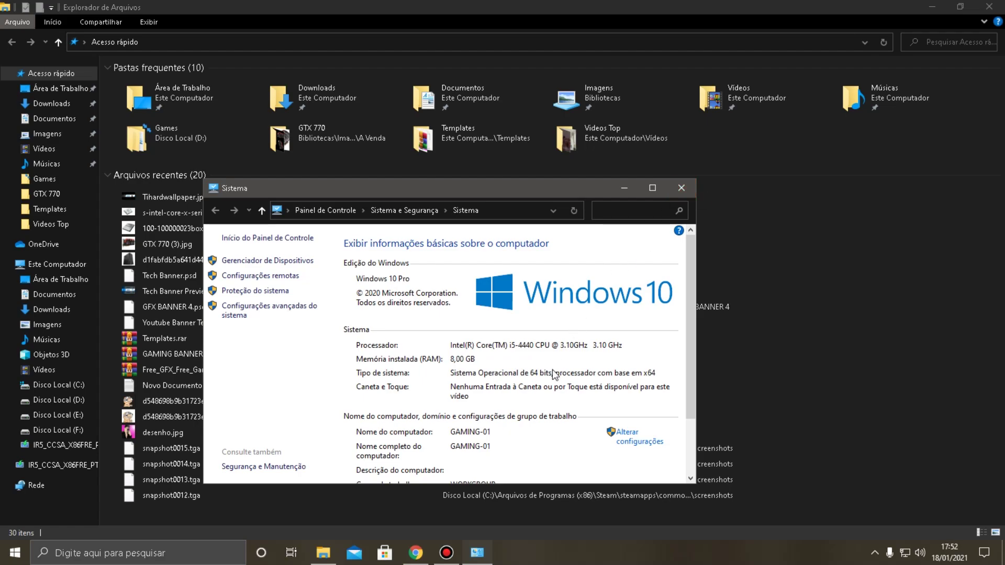
left_click(682, 188)
left_click(989, 6)
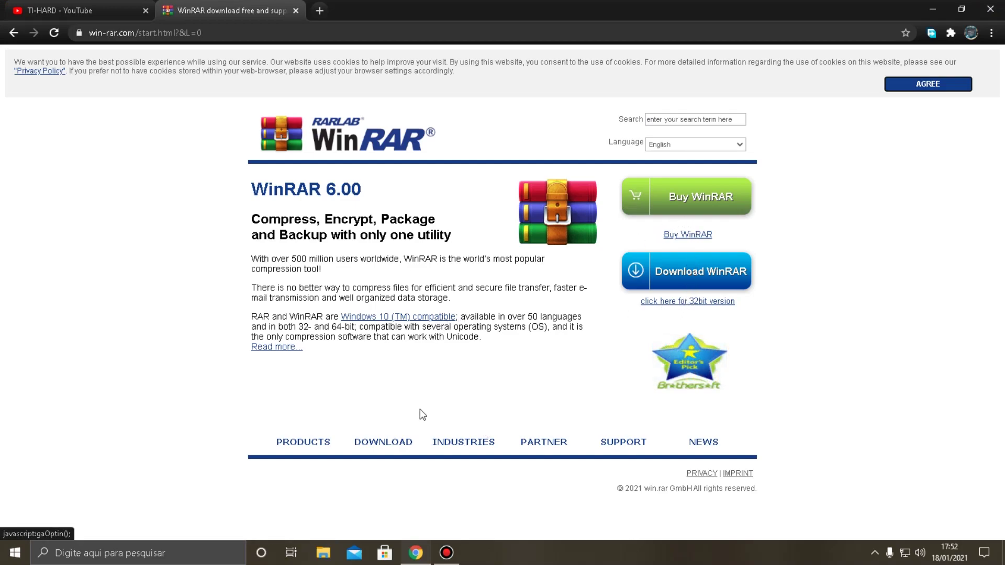
- Open the WinRAR download page and look through the 64-bit and 32-bit language versions for the Portuguese entries
left_click(383, 442)
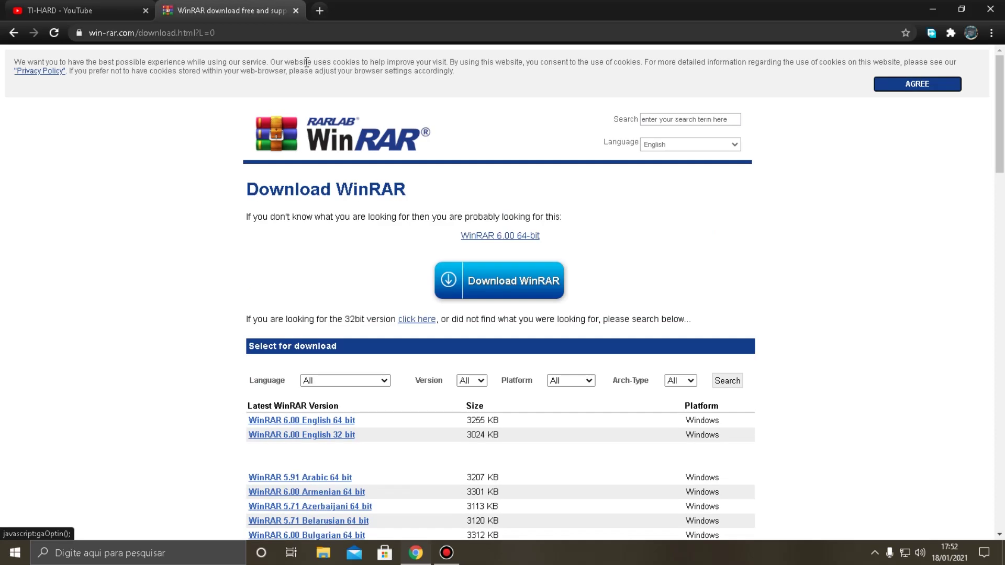
scroll(337, 246, "down", 7)
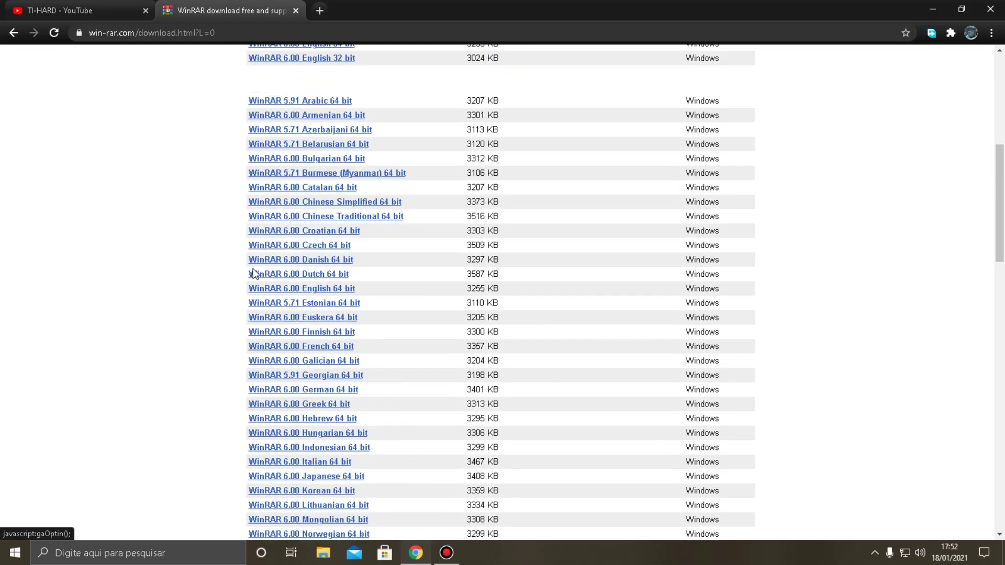
scroll(257, 272, "up", 5)
scroll(419, 283, "down", 6)
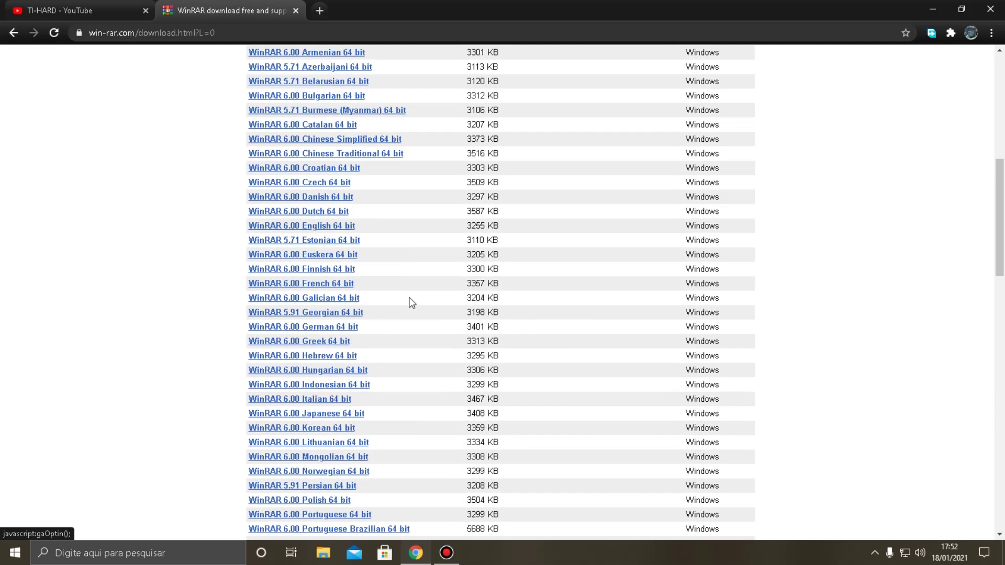
scroll(415, 242, "down", 5)
scroll(375, 231, "down", 5)
scroll(293, 262, "up", 2)
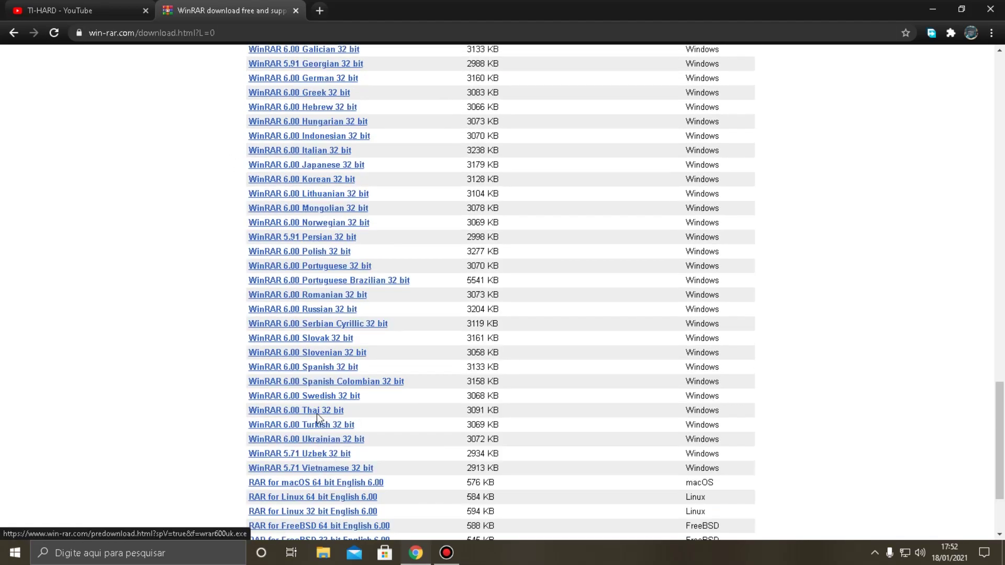
scroll(325, 209, "up", 2)
scroll(398, 292, "up", 15)
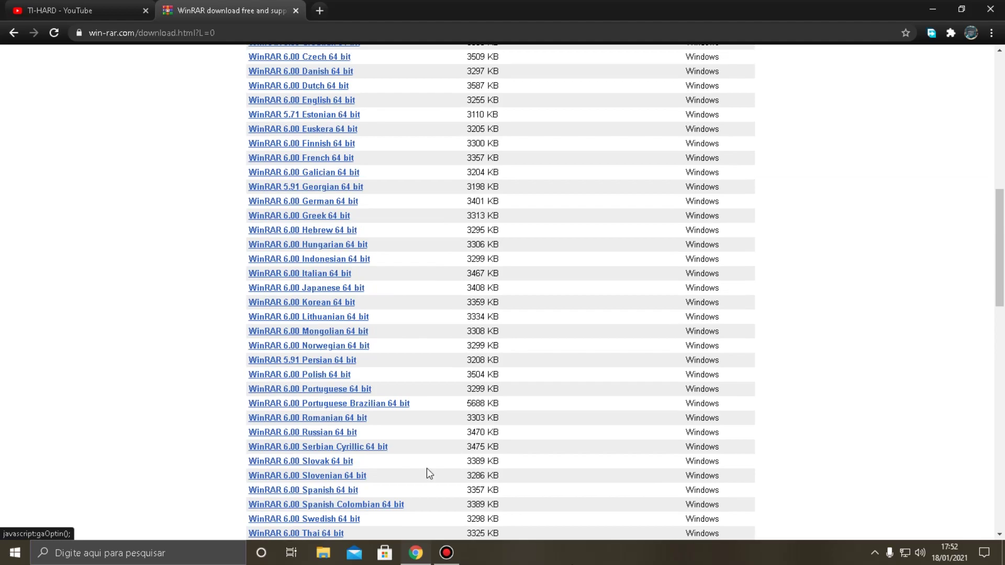
scroll(294, 266, "up", 1)
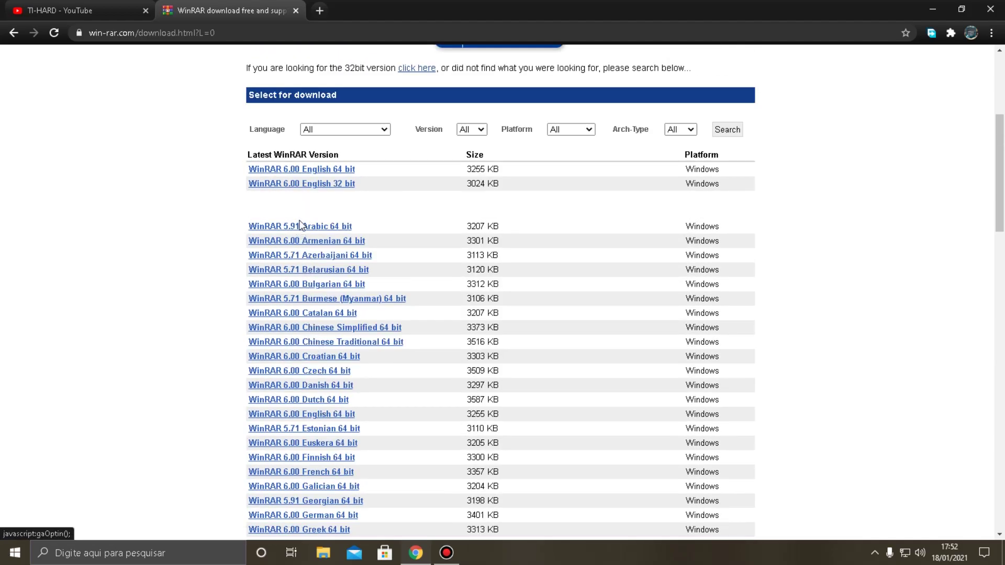
scroll(300, 225, "down", 3)
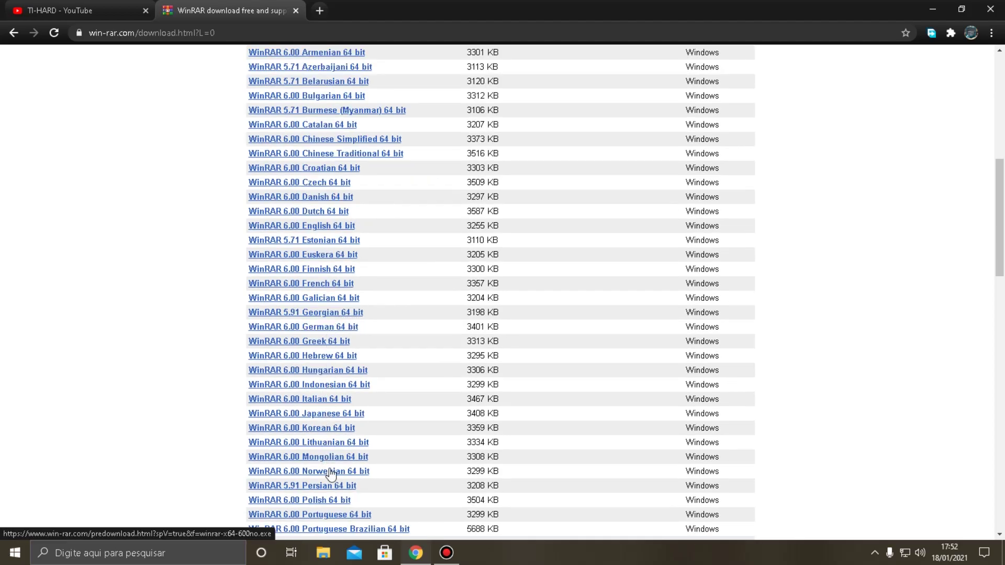
scroll(329, 469, "down", 1)
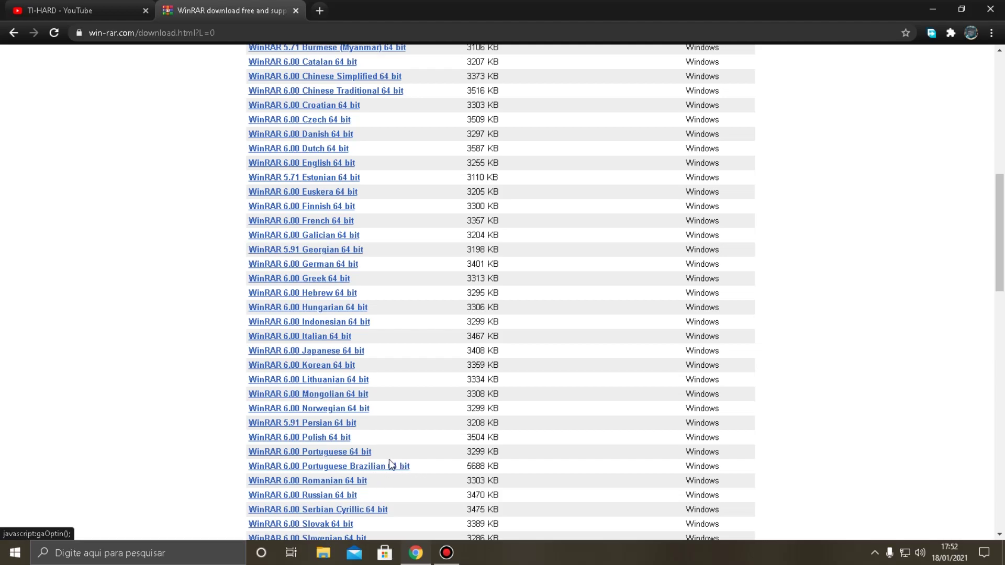
scroll(390, 463, "up", 2)
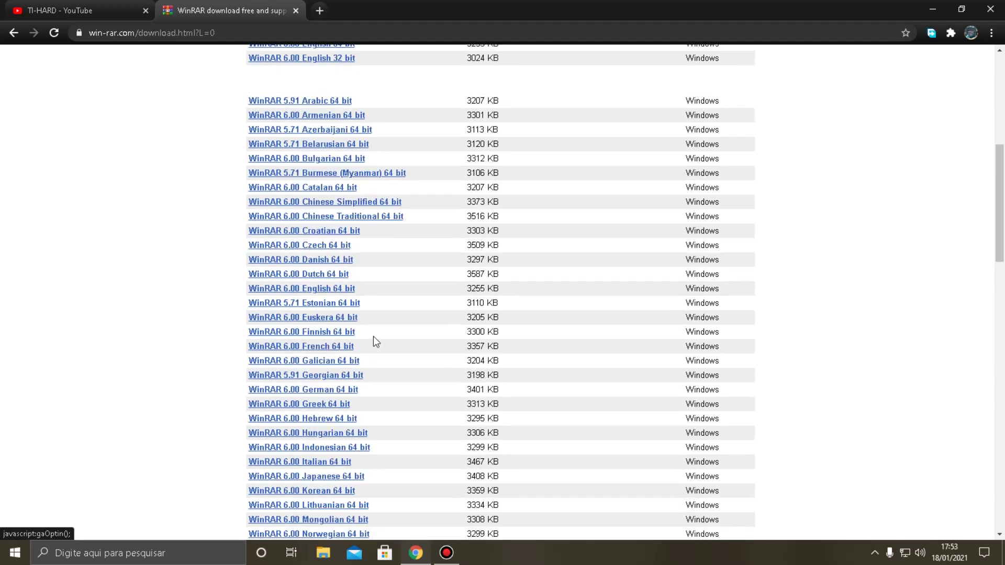
scroll(373, 336, "down", 10)
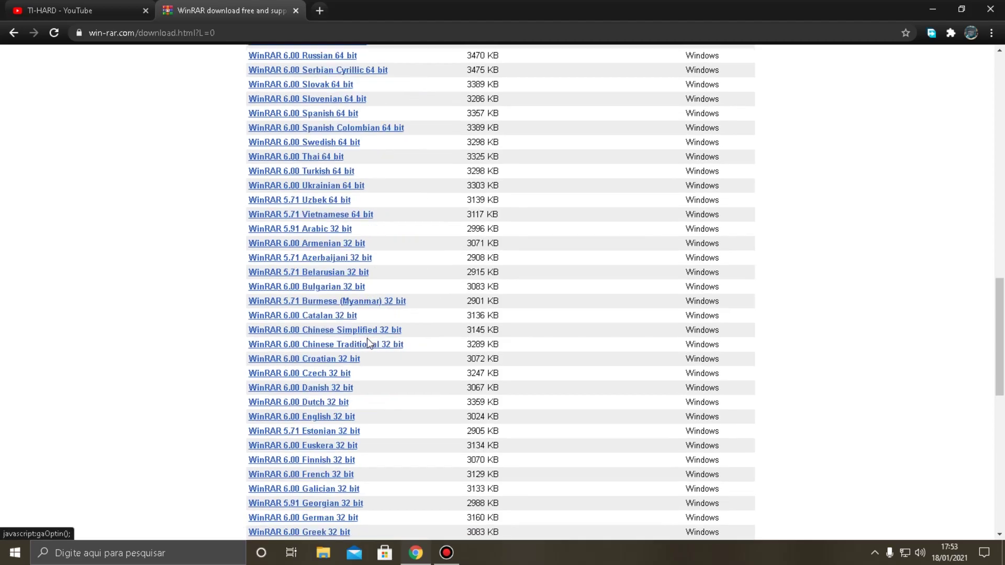
scroll(332, 356, "down", 2)
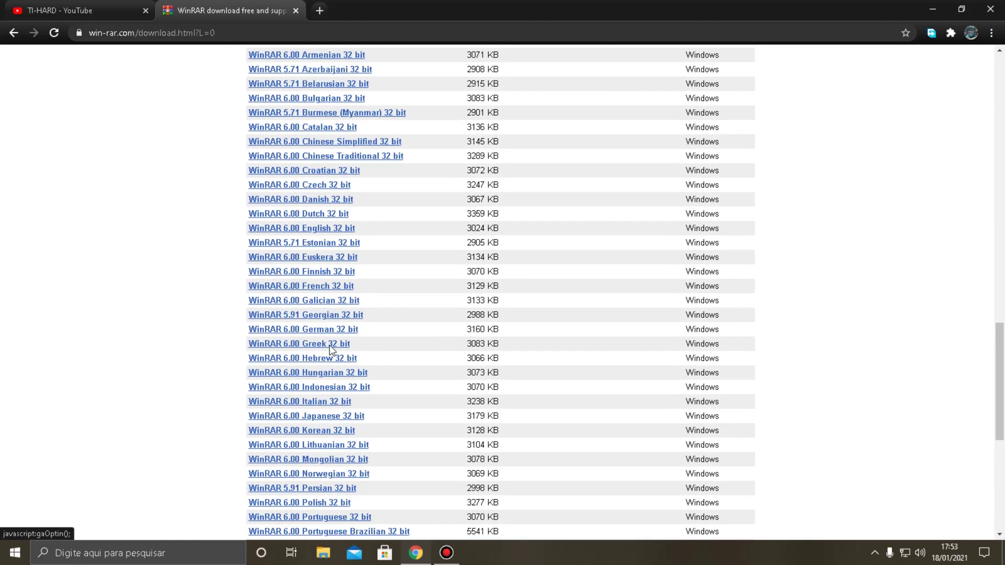
scroll(332, 355, "up", 6)
scroll(426, 253, "down", 4)
scroll(178, 324, "down", 1)
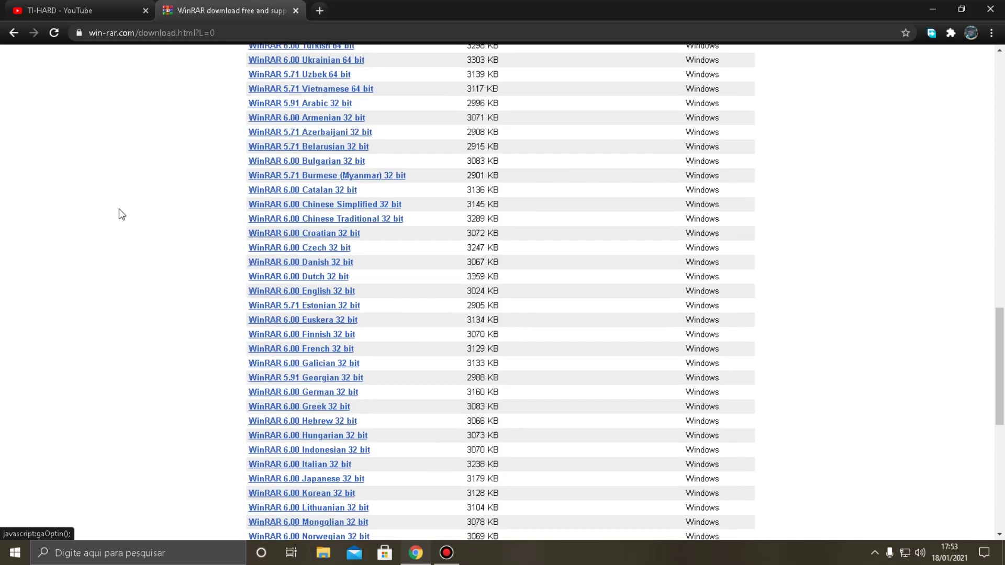
scroll(252, 134, "up", 4)
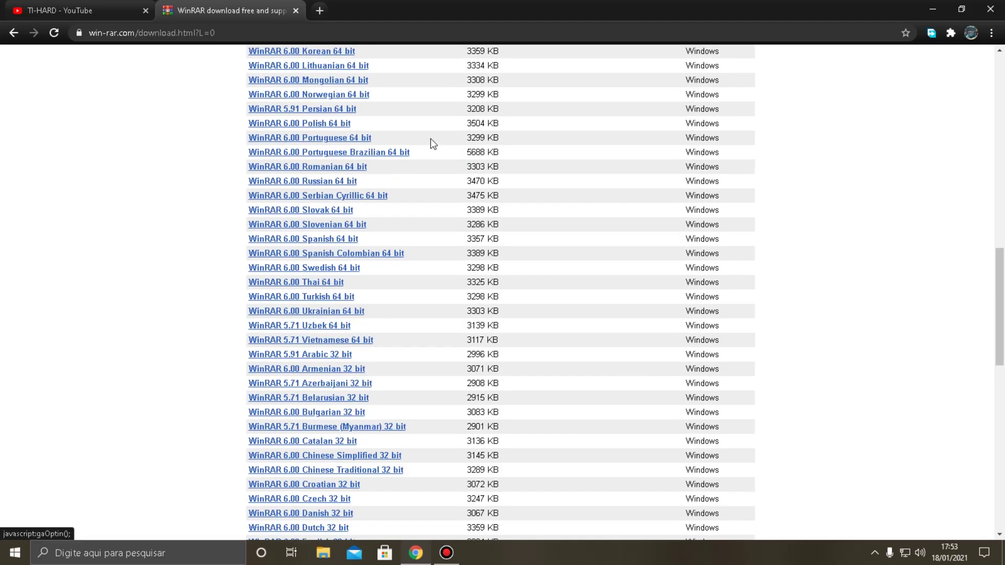
- Find "portuguese" on the download page, review the 64-bit and 32-bit matches, and close the page search
key("ctrl+f")
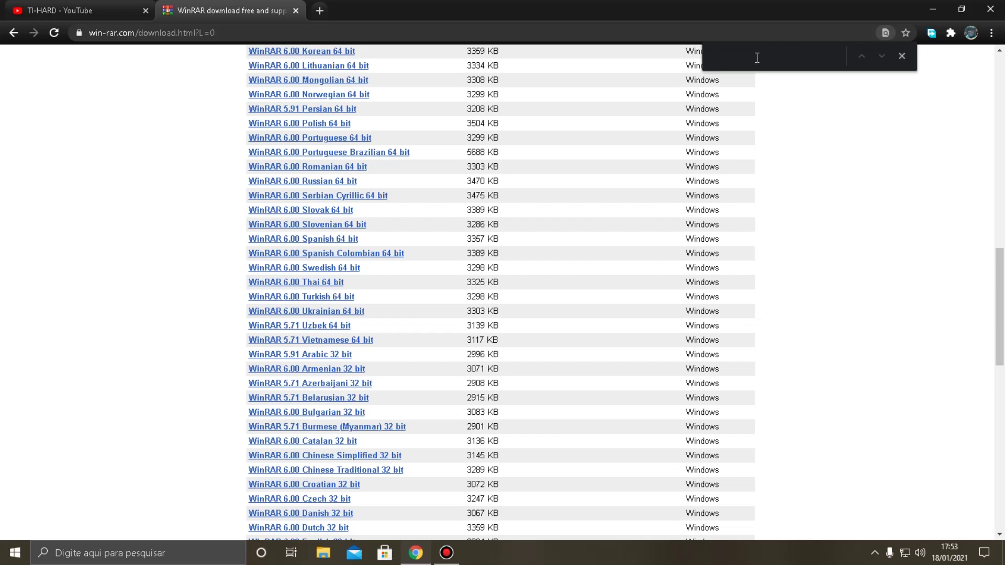
type("por")
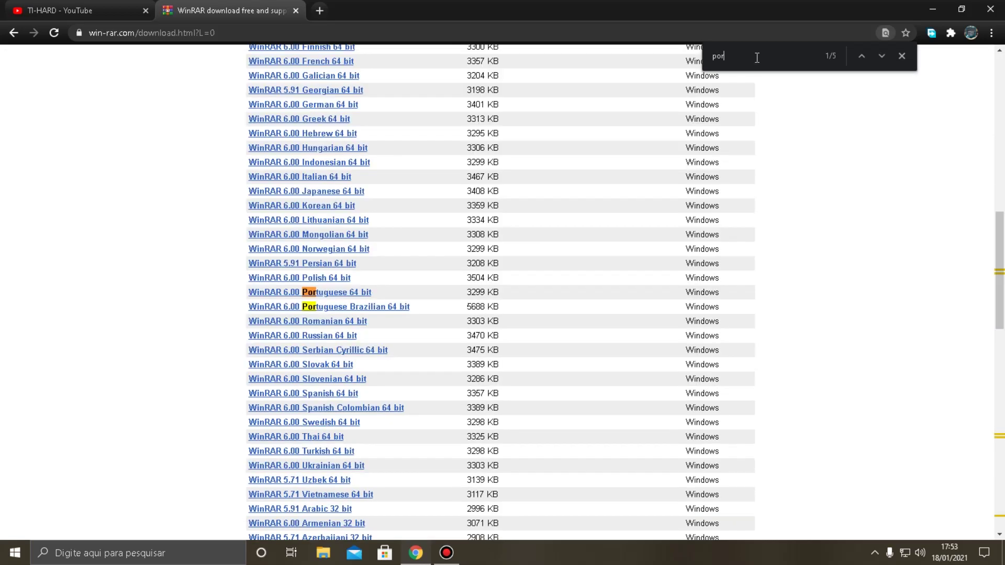
type("tuguese")
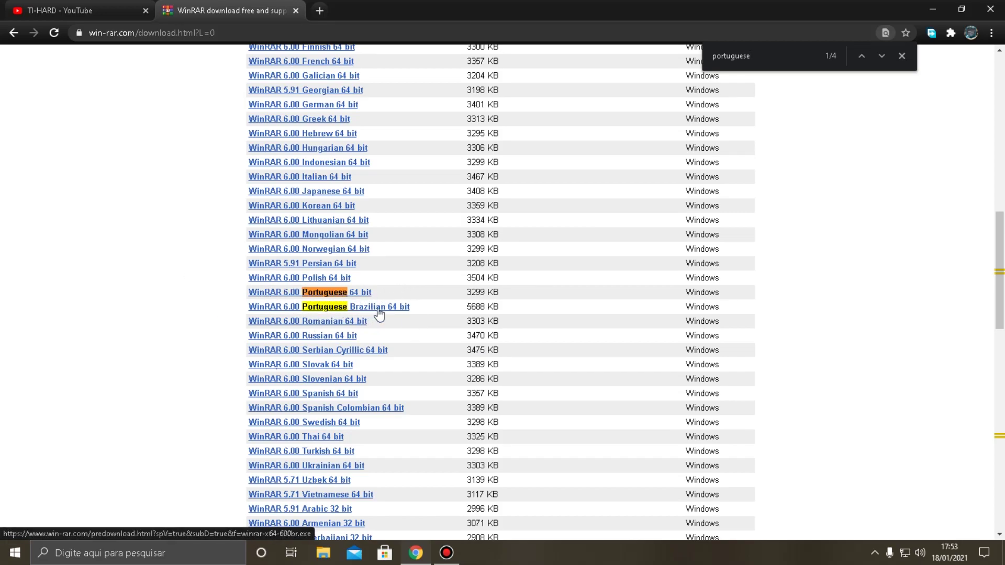
scroll(258, 281, "up", 7)
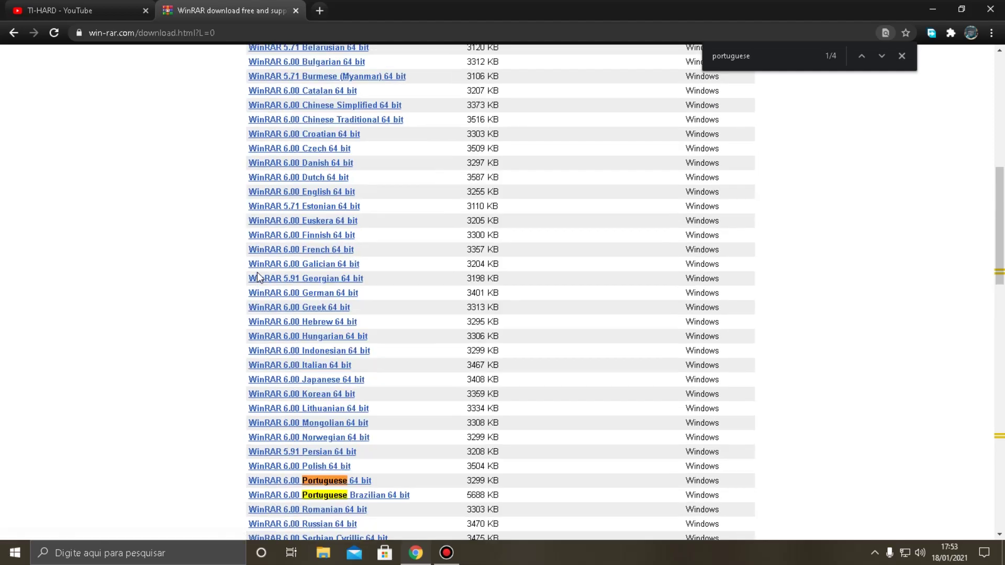
scroll(343, 262, "down", 6)
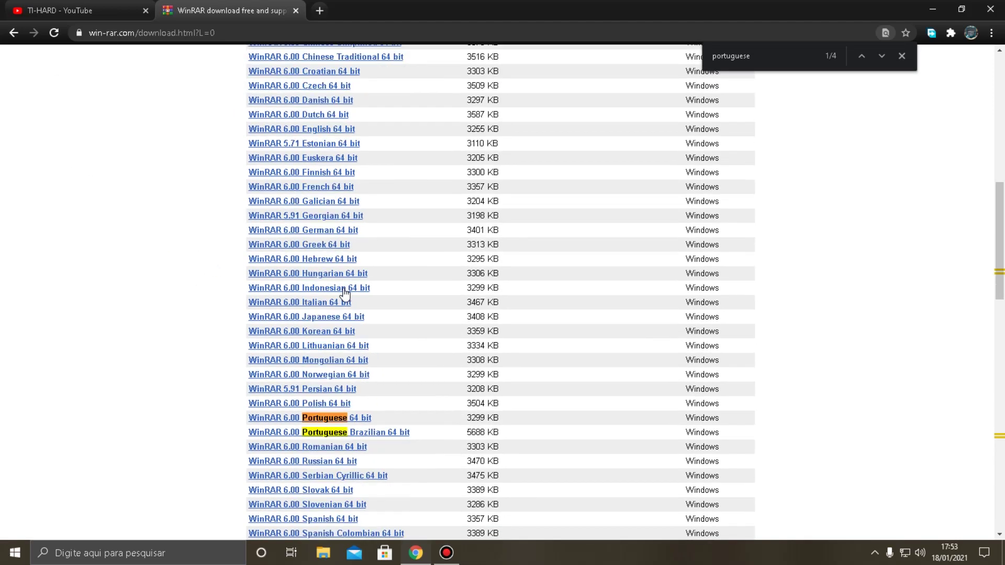
scroll(347, 259, "down", 5)
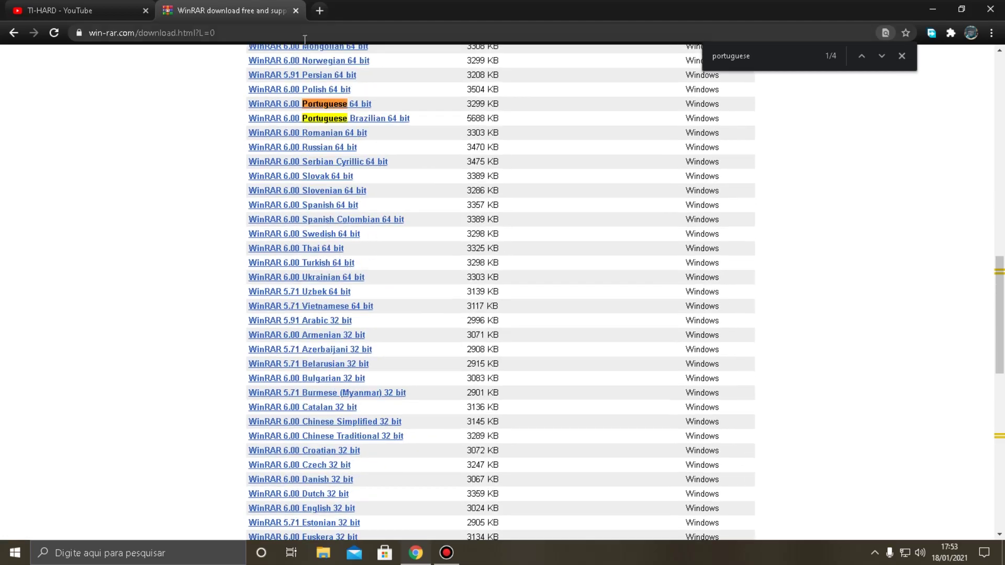
scroll(325, 261, "down", 7)
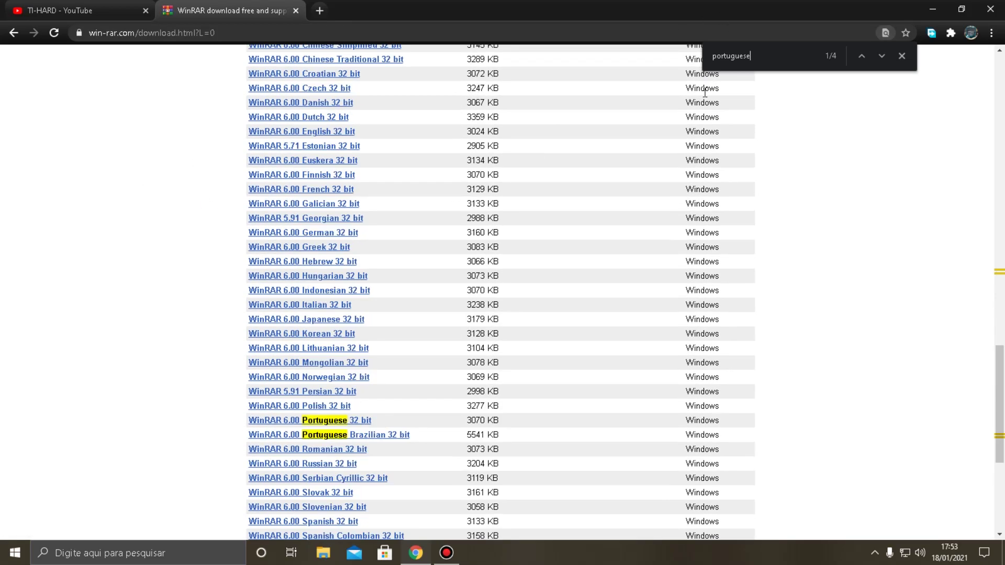
scroll(445, 230, "up", 8)
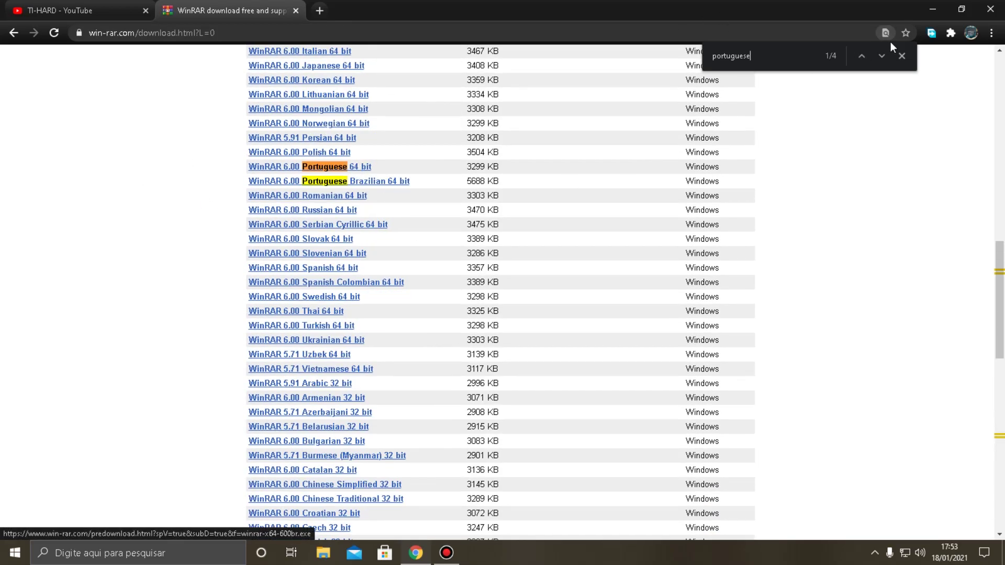
left_click(901, 55)
- Open the link for WinRAR 6.00 Portuguese Brazilian 64 bit in a new browser tab
right_click(349, 186)
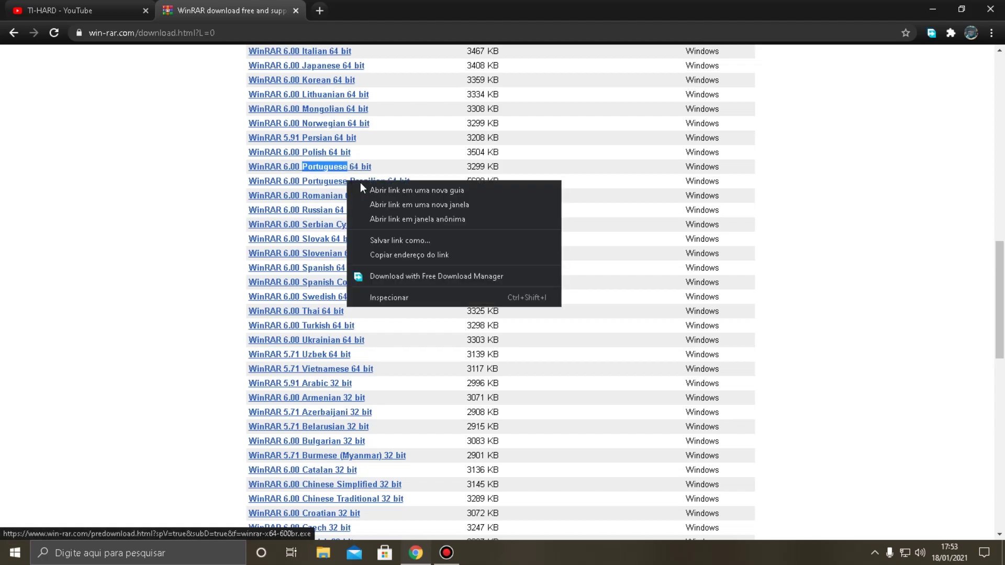
left_click(366, 187)
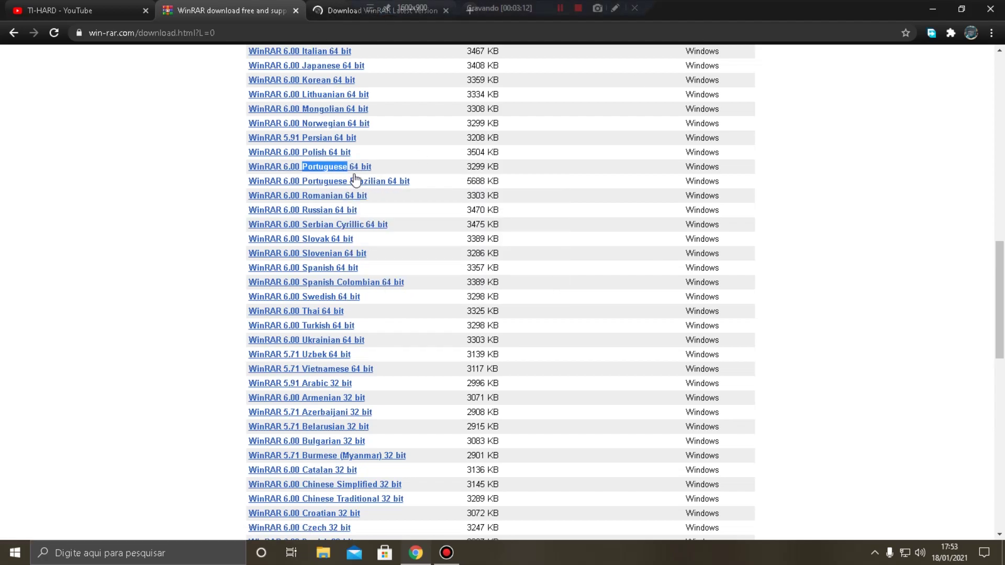
- Look through the 32-bit language versions on the download page for the WinRAR 6.00 Portuguese Brazilian entry
scroll(335, 251, "down", 6)
scroll(332, 337, "down", 3)
scroll(314, 294, "up", 3)
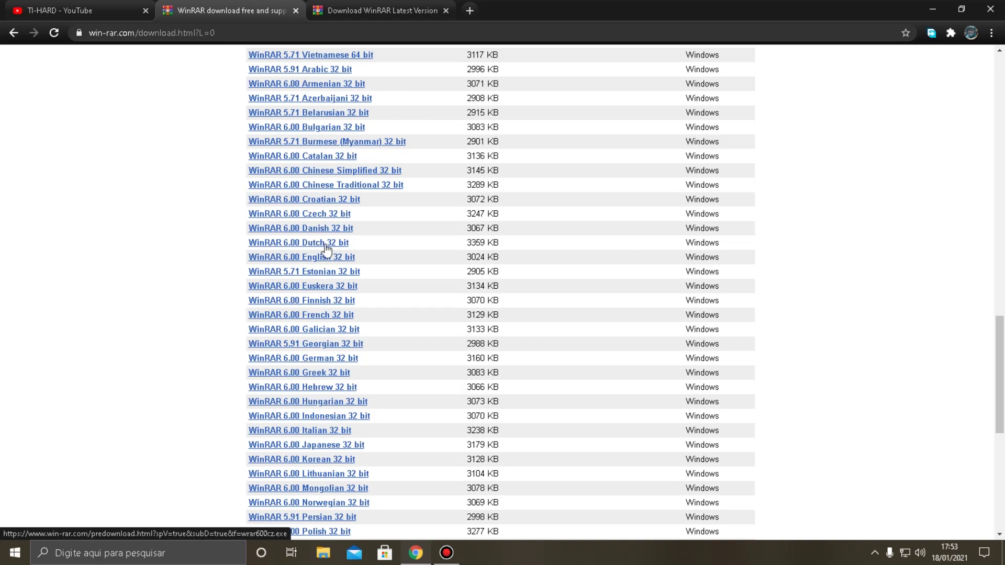
scroll(354, 316, "down", 5)
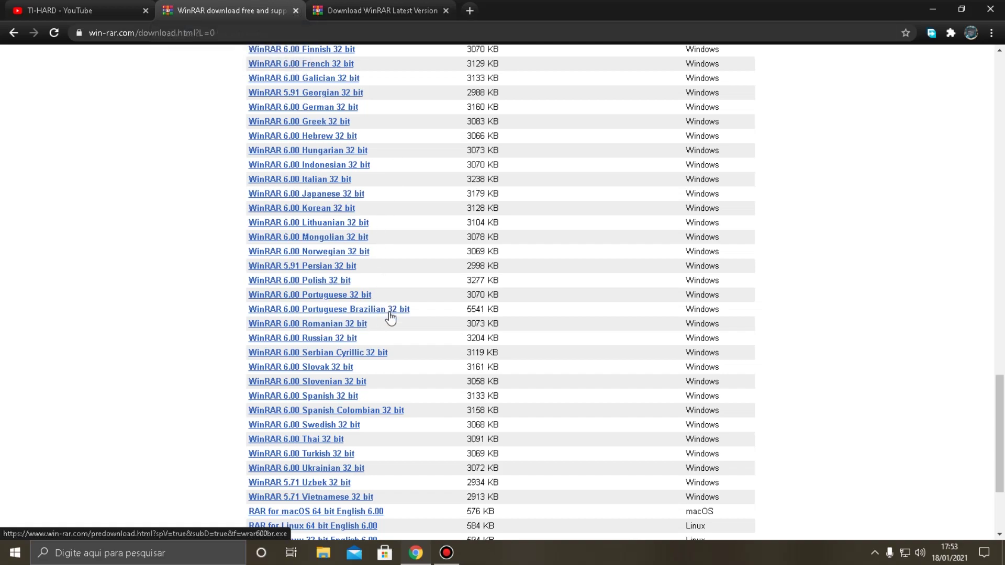
scroll(359, 154, "up", 2)
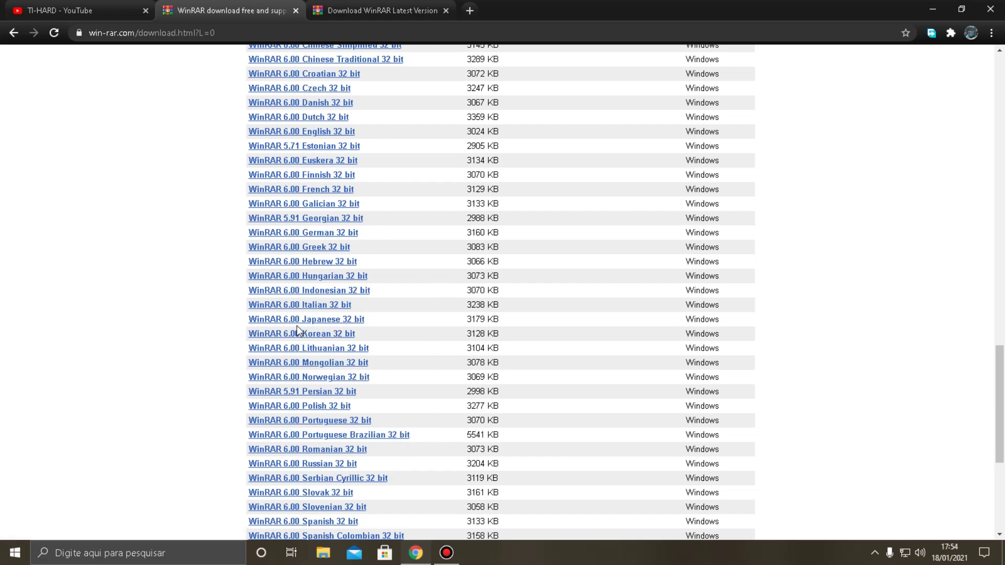
- Download winrar-x64-600br.exe from the newly opened WinRAR page, accepting the download in Free Download Manager
left_click(376, 10)
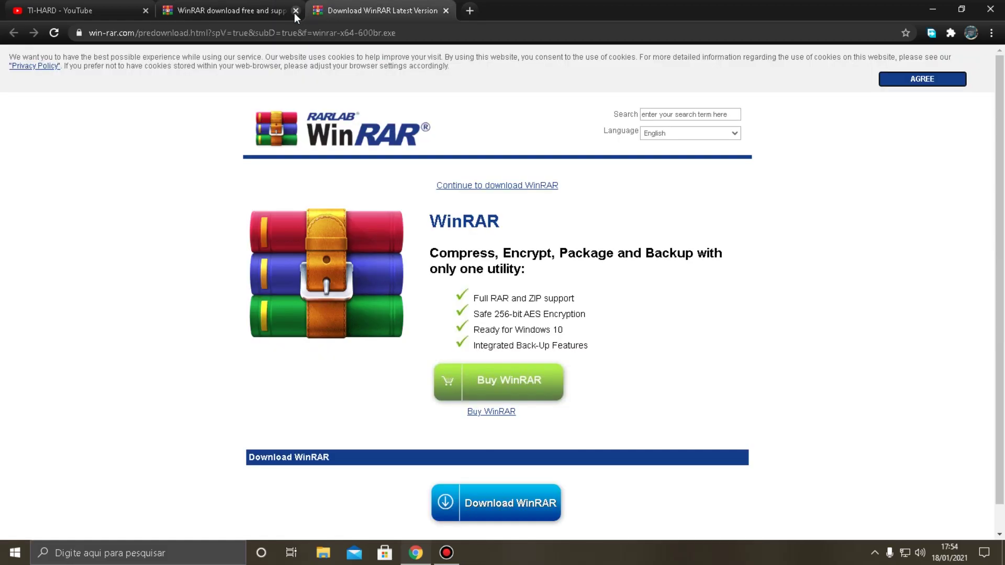
left_click(288, 11)
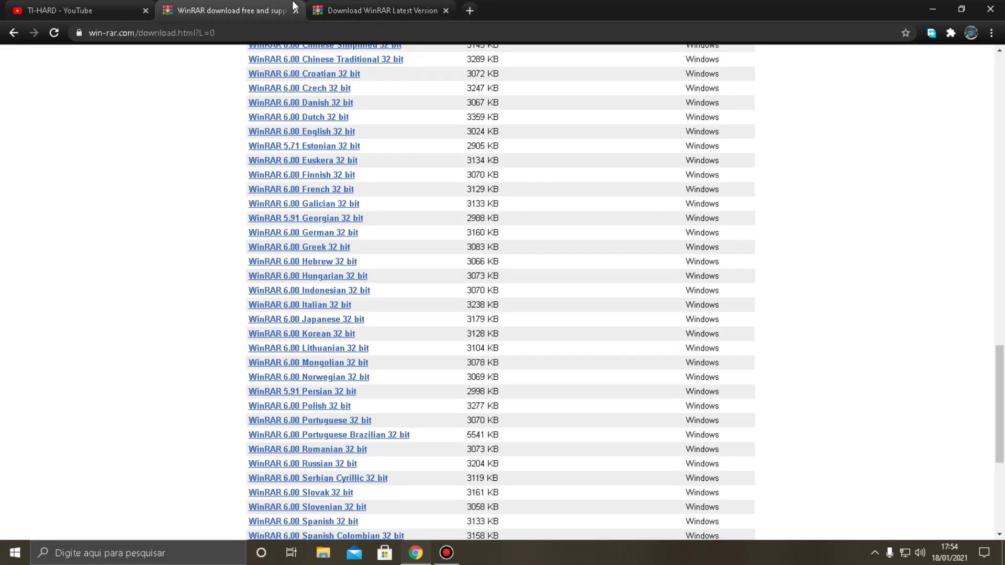
left_click(366, 9)
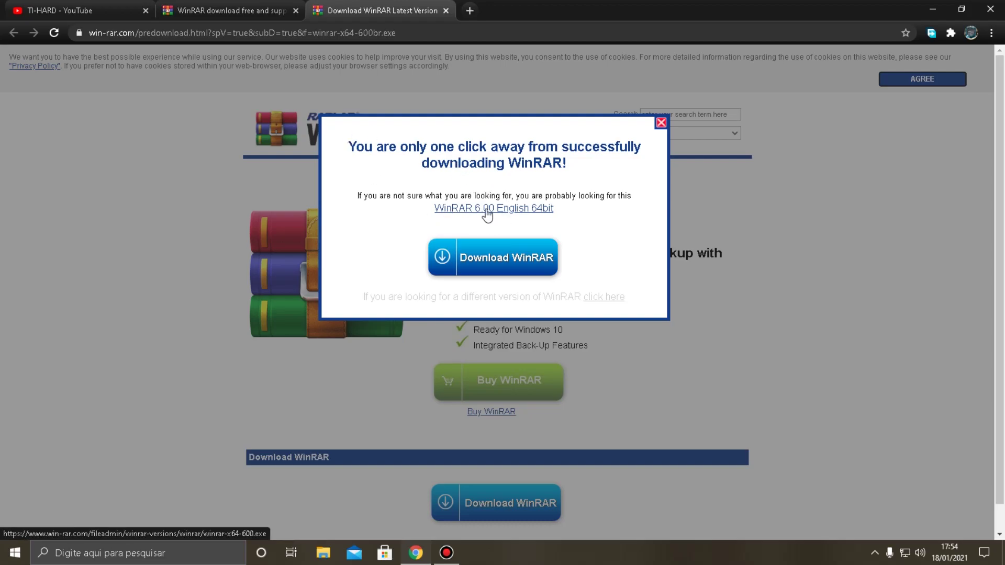
left_click(490, 261)
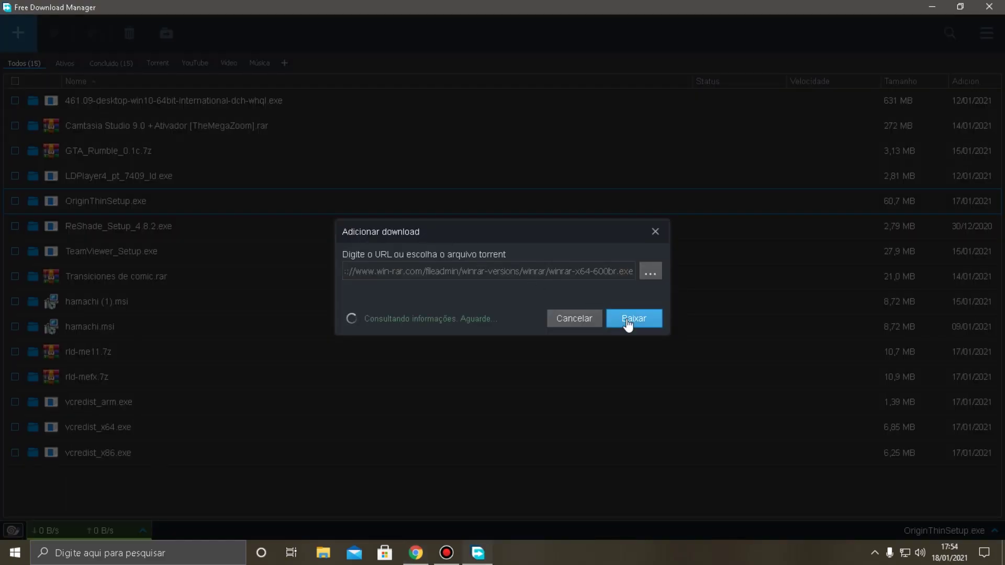
left_click(647, 338)
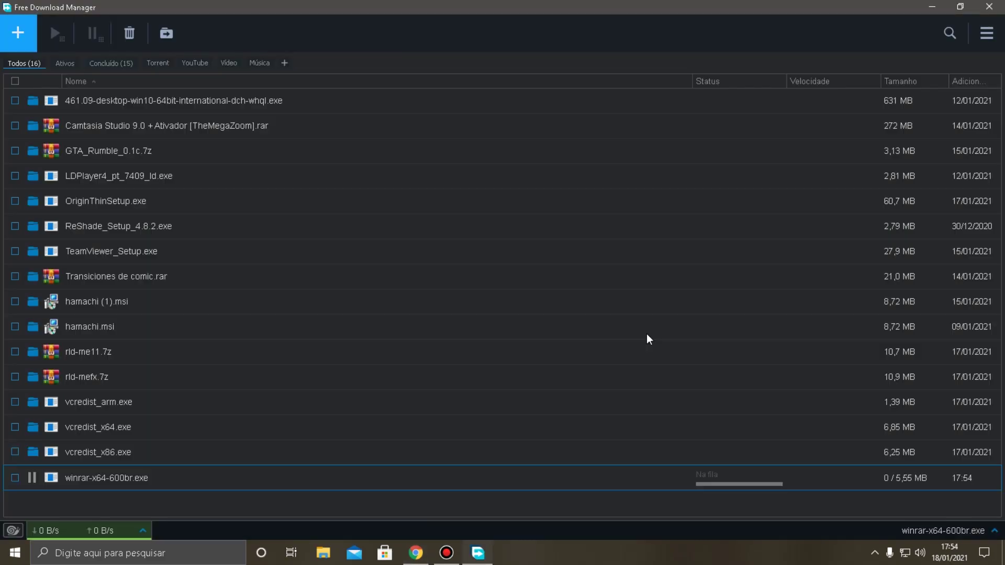
- Review the installation instructions on the WinRAR page in the browser, and launch winrar-x64-600br.exe from Free Download Manager
left_click(416, 554)
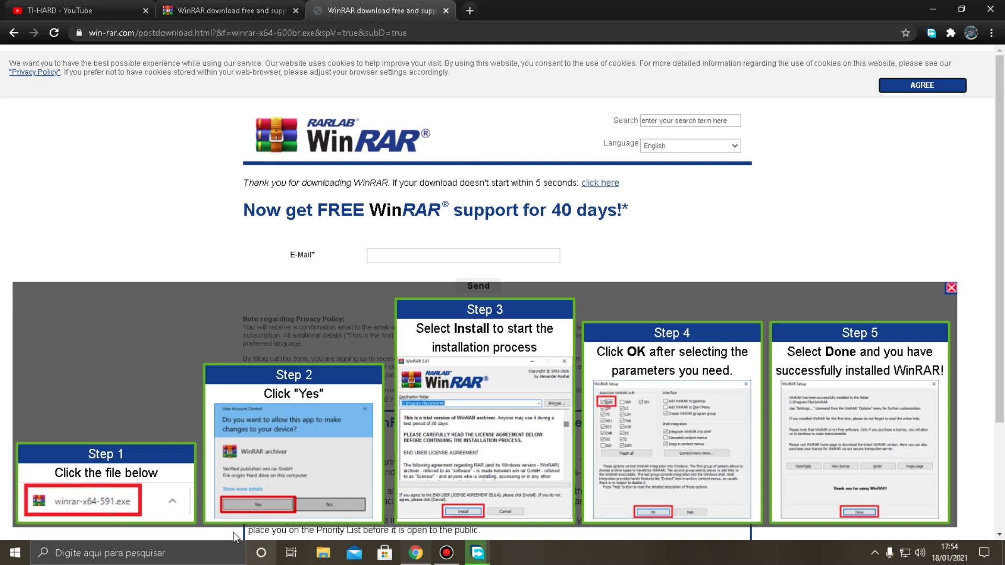
left_click(492, 549)
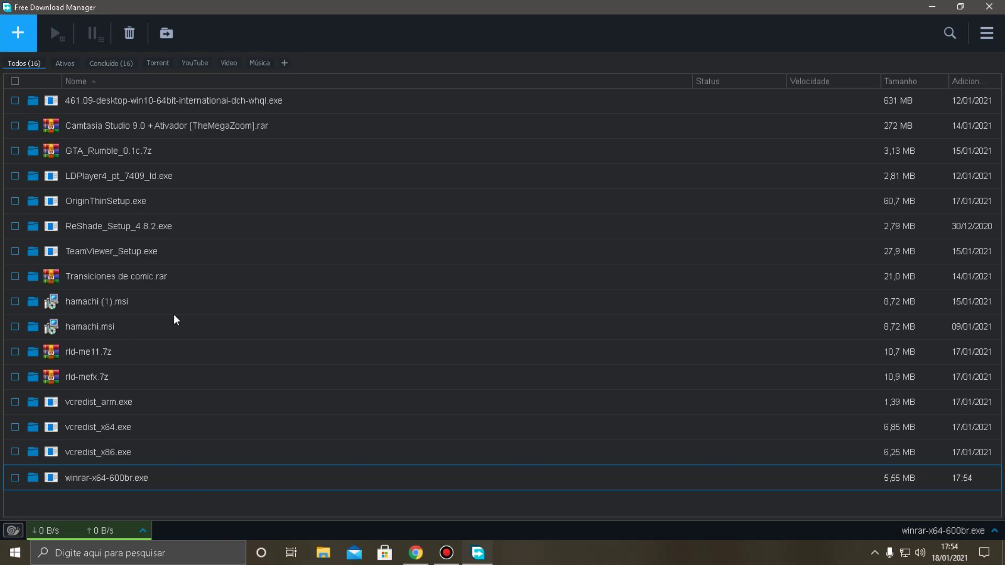
left_click(115, 479)
left_click(210, 500)
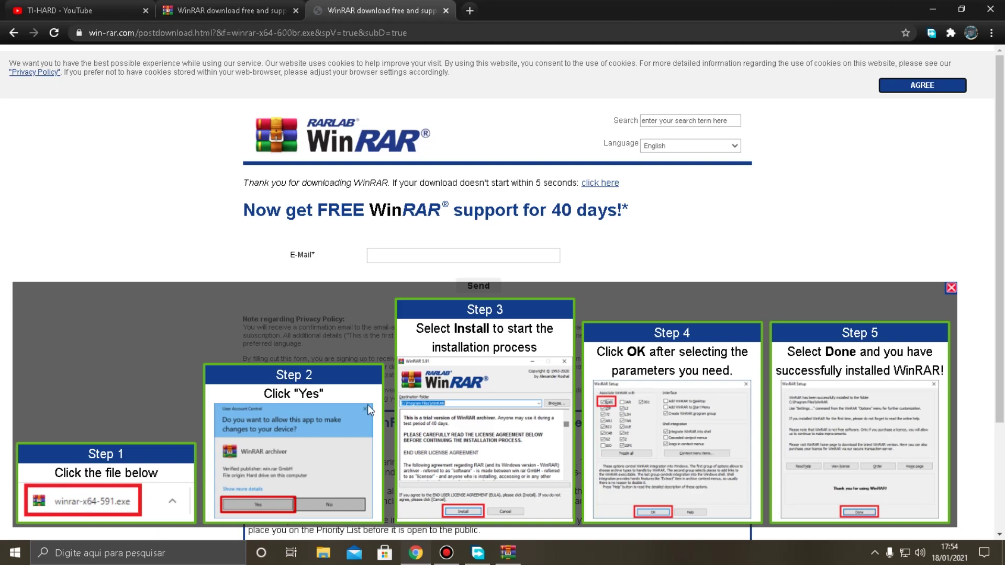
- Minimize the browser and Free Download Manager windows, and reposition the WinRAR 6.00 installer on the desktop
left_click(494, 542)
left_click_drag(398, 126, 391, 115)
left_click(930, 2)
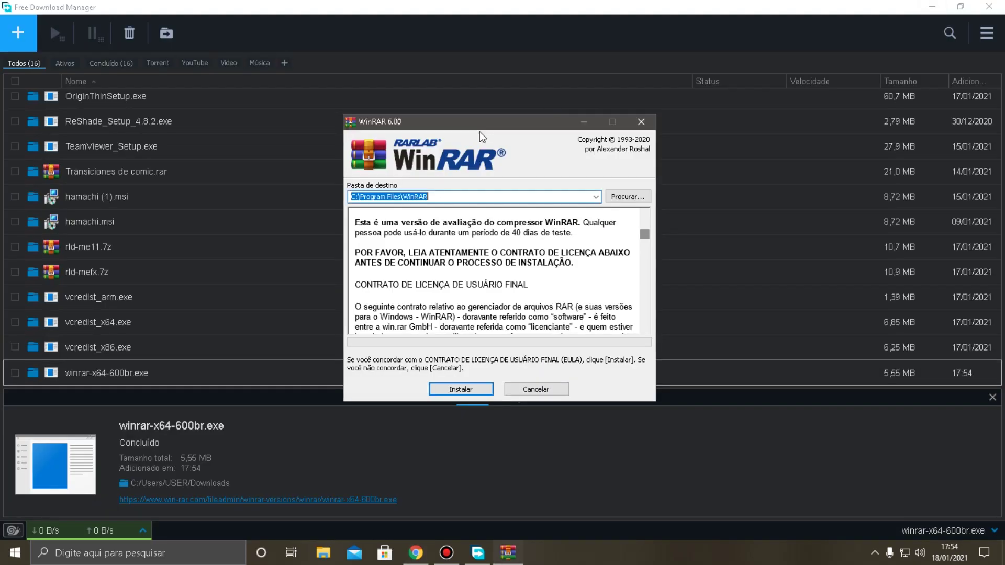
left_click(932, 6)
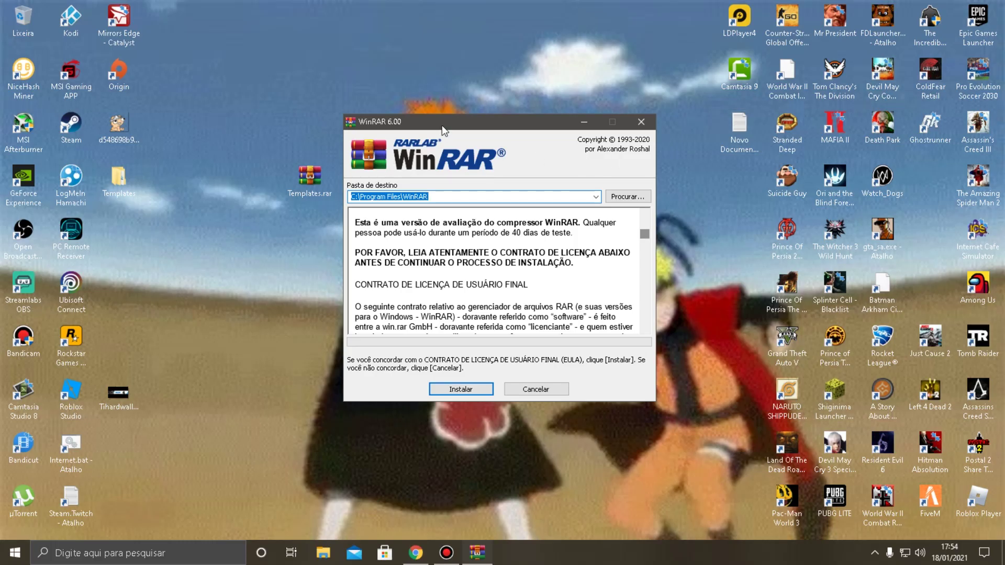
left_click_drag(441, 126, 426, 96)
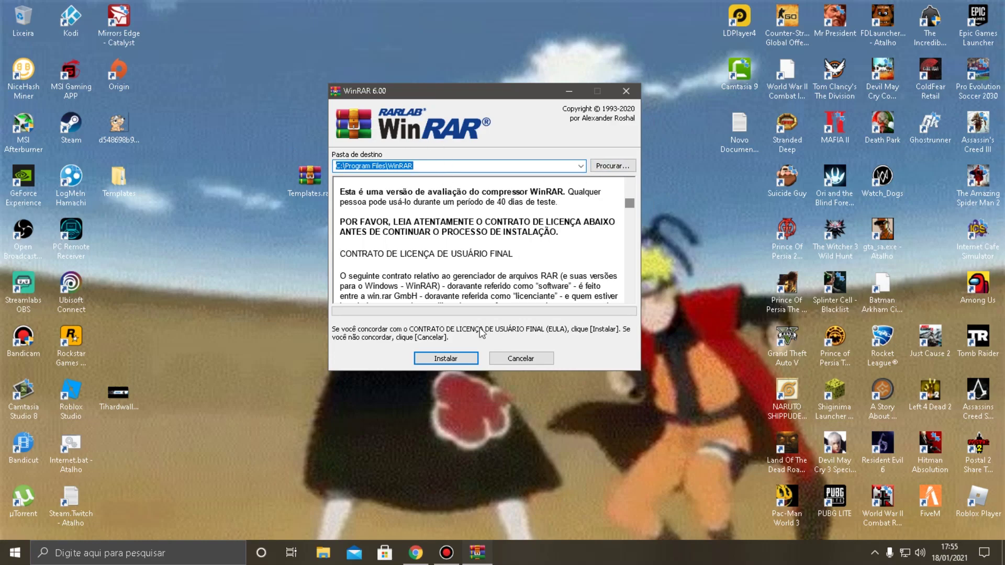
- Install WinRAR in C:\Program Files\WinRAR with the default association and integration settings, and close the WinRAR shortcuts folder after finishing setup
left_click(440, 358)
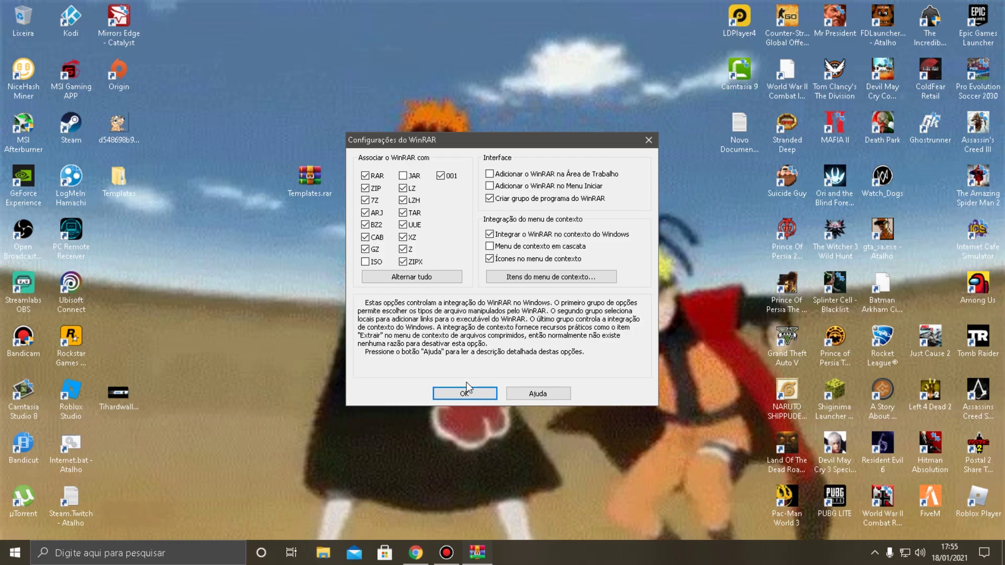
left_click(478, 394)
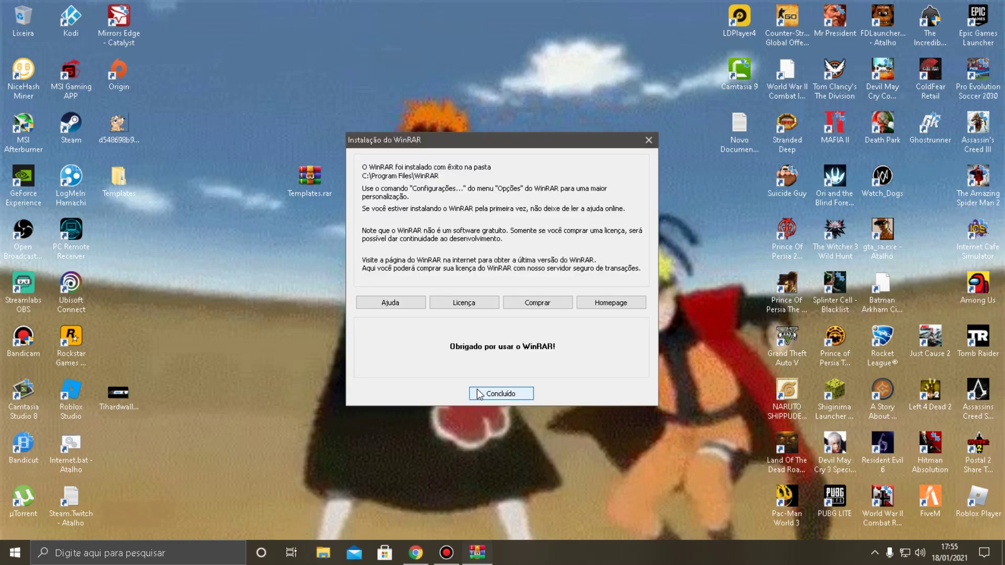
left_click(498, 391)
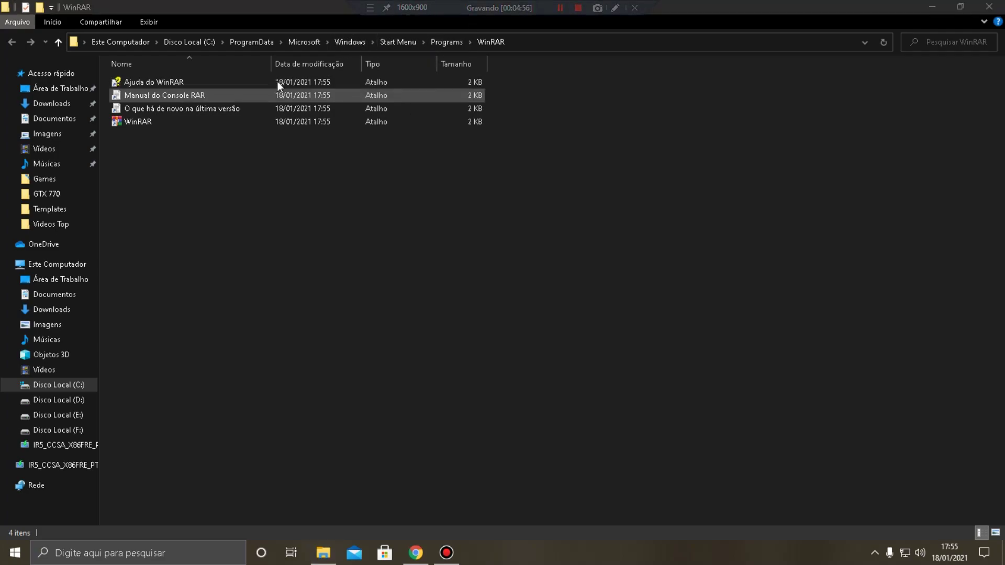
double_click(257, 1)
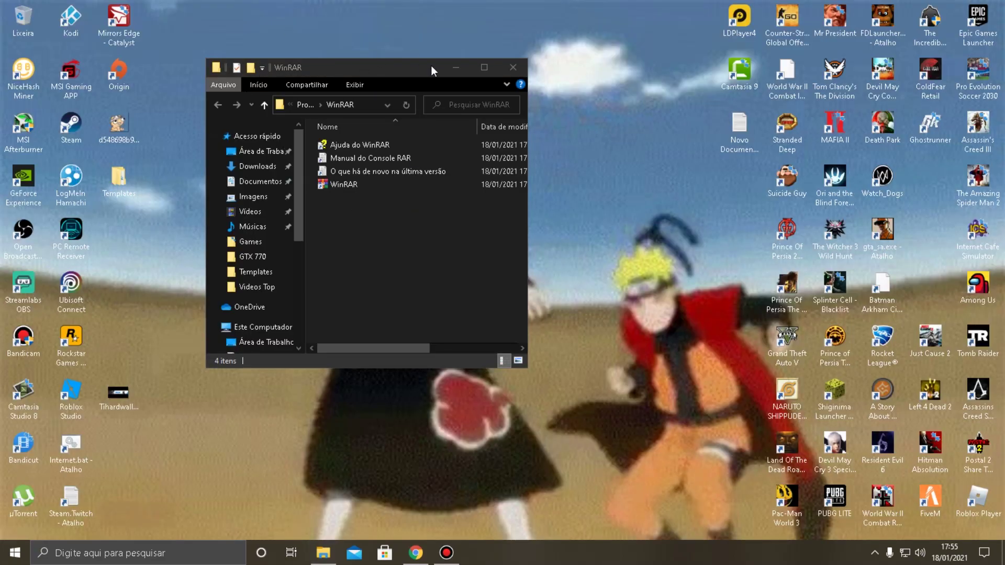
left_click(510, 64)
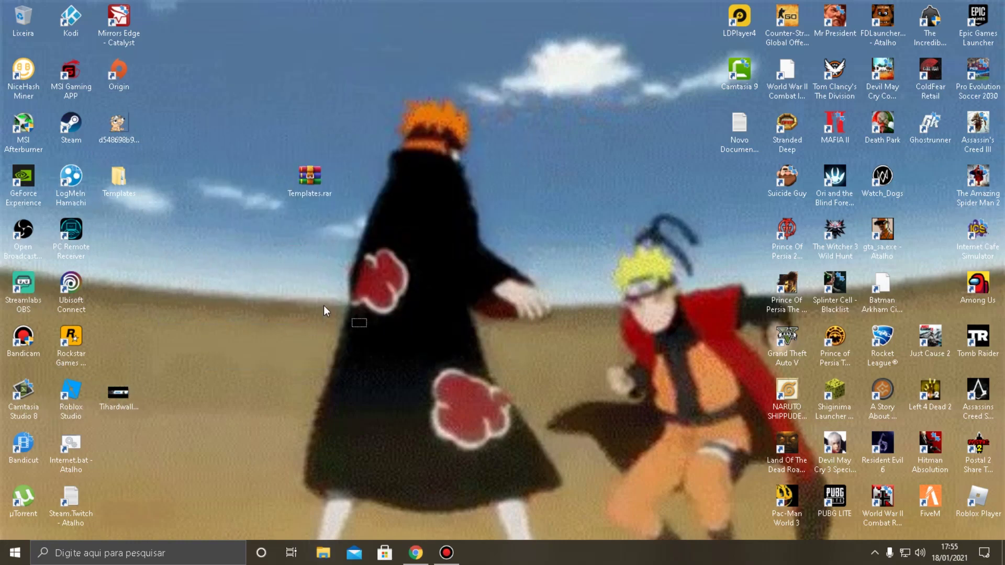
left_click(15, 553)
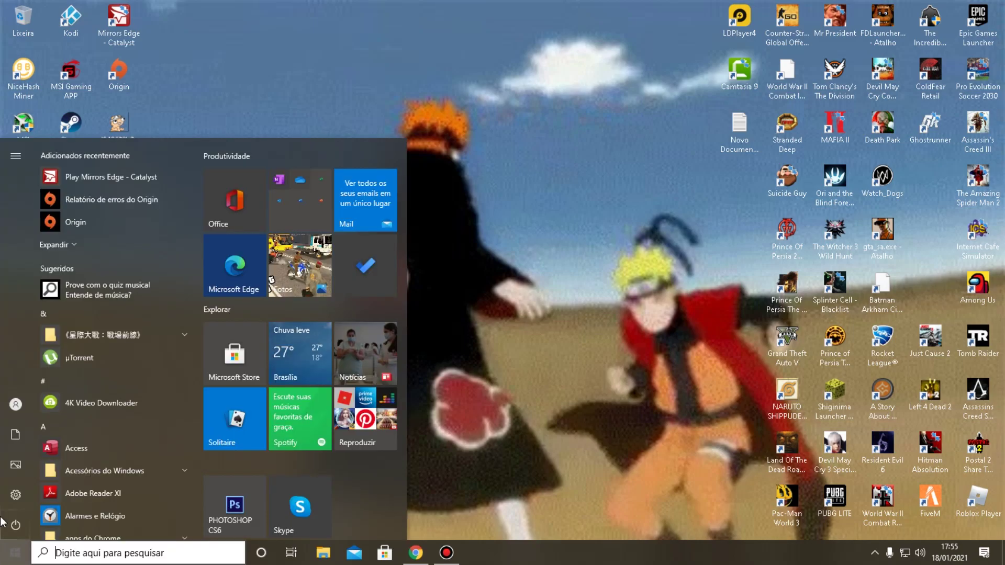
left_click(259, 68)
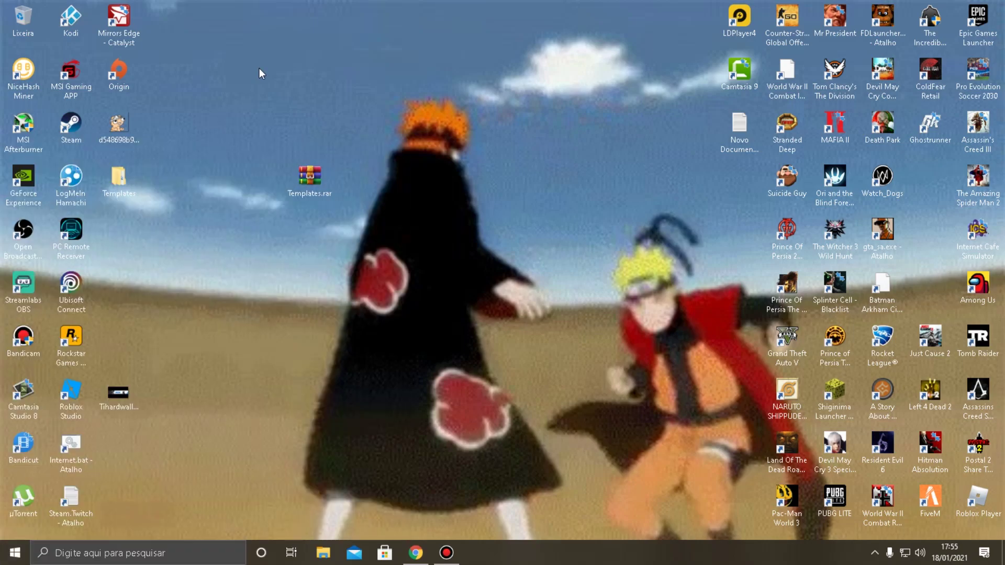
- Open Templates.rar from the desktop in WinRAR and close the first-use purchase notification
left_click(306, 180)
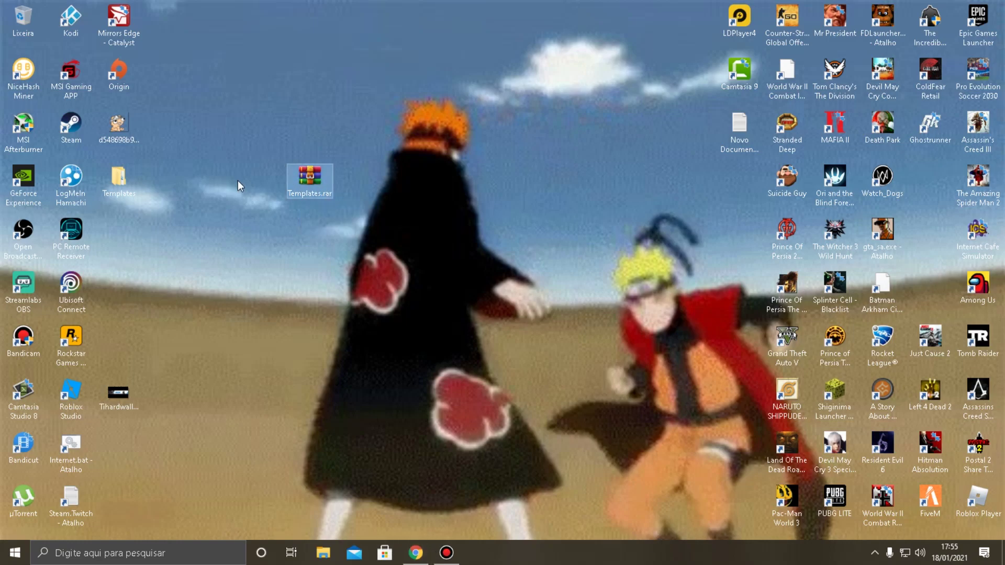
double_click(292, 181)
left_click(295, 178)
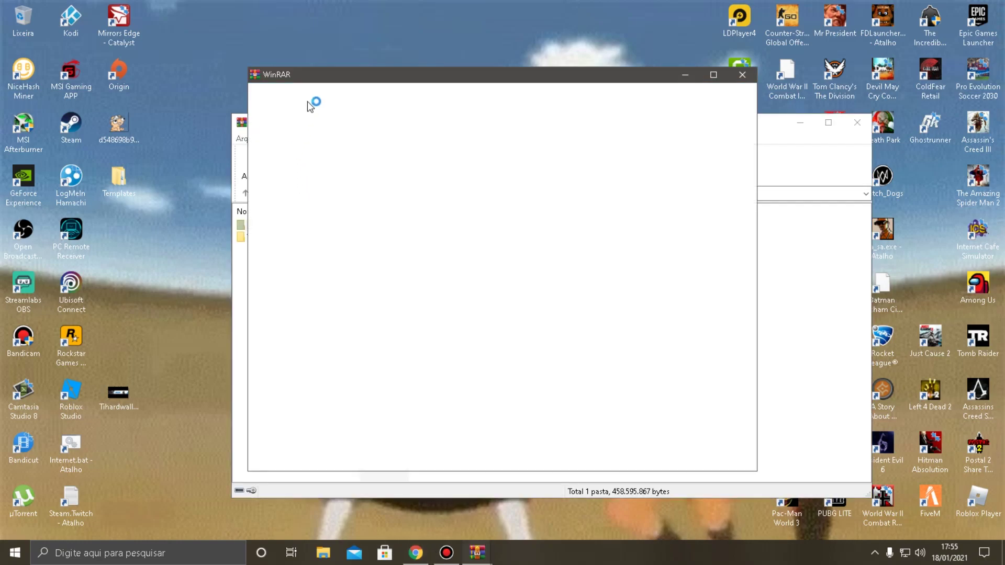
left_click_drag(305, 76, 216, 57)
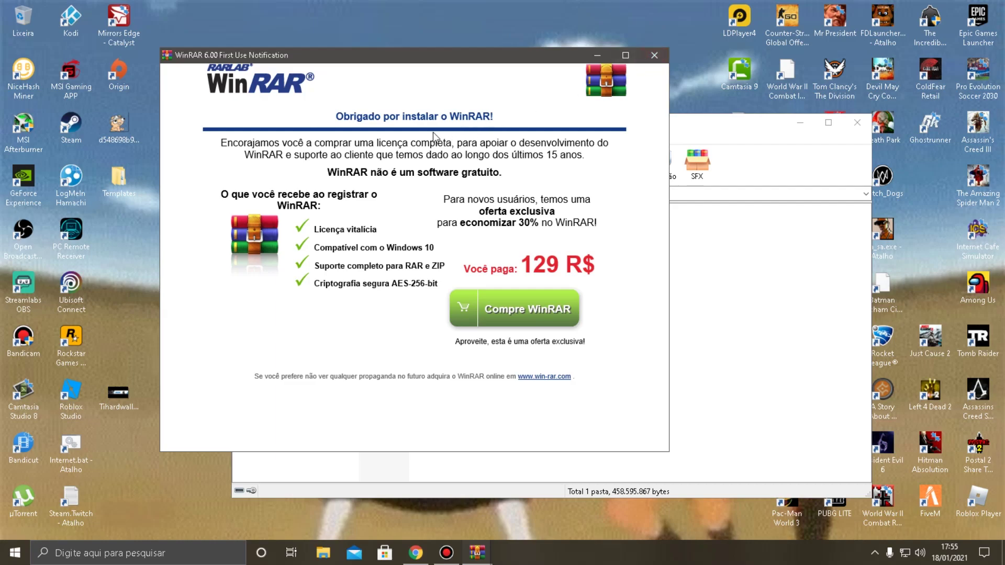
left_click(664, 50)
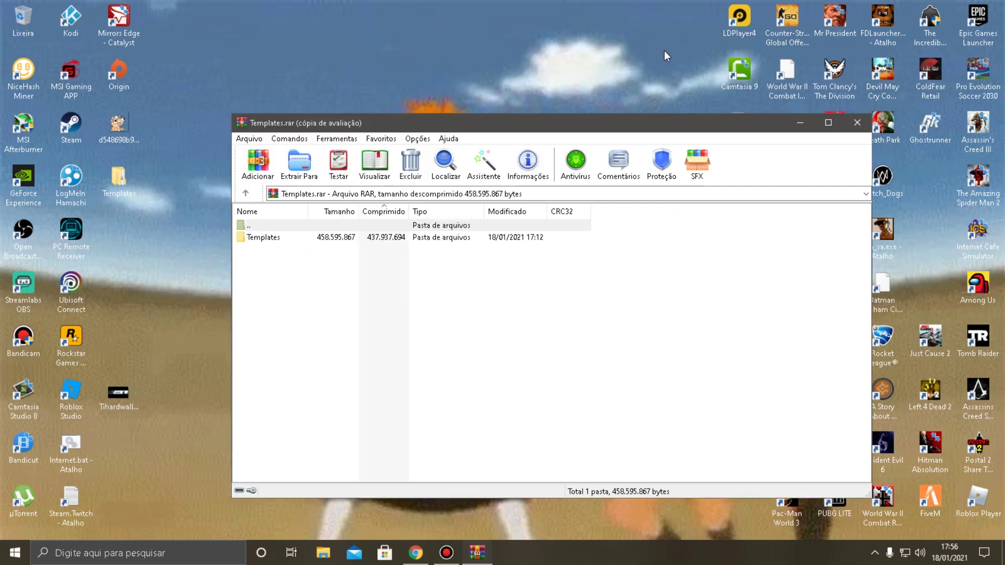
- Look inside the Templates folder in the archive, return to the archive's root, and select the folder
left_click(367, 237)
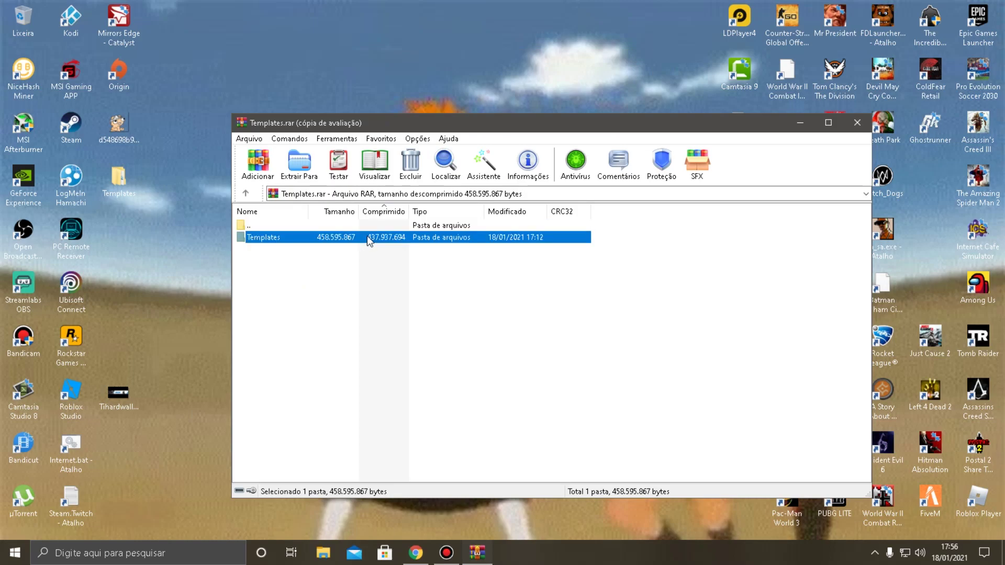
double_click(366, 237)
double_click(350, 224)
left_click(272, 227)
left_click(280, 238)
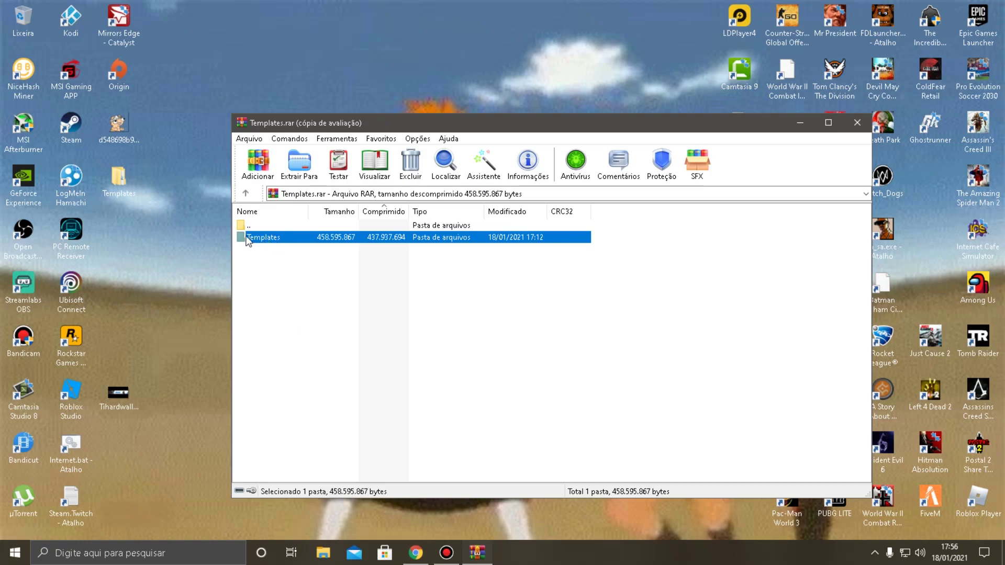
- Prepare to extract the Templates folder to Área de Trabalho, cancel the extraction options, and close the archive window
left_click(299, 163)
left_click(694, 250)
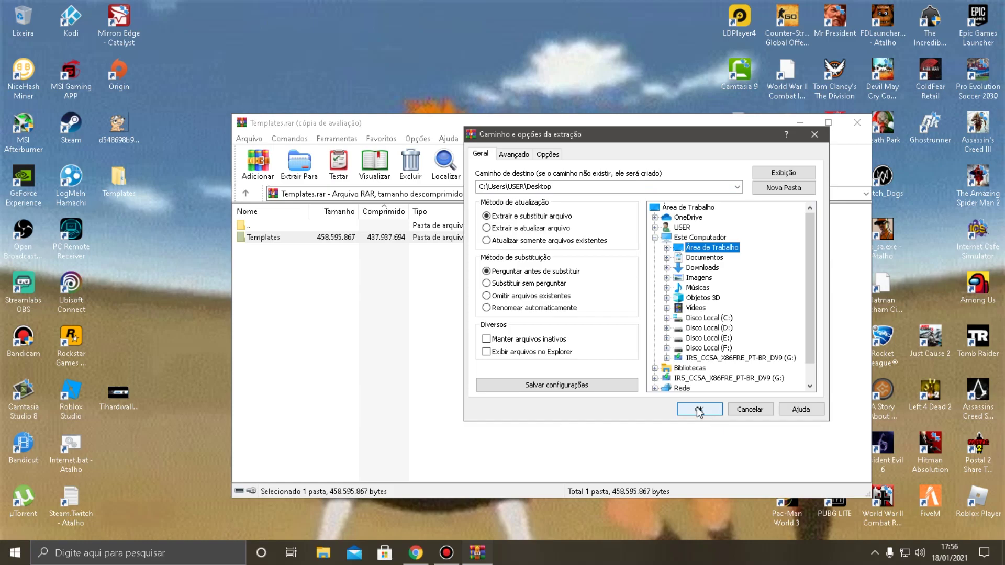
left_click(738, 411)
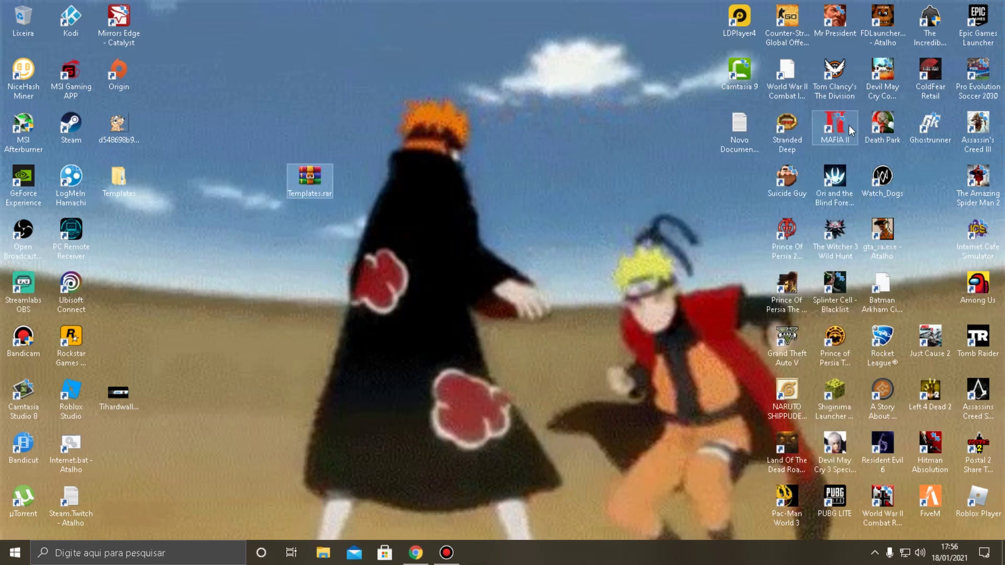
left_click(857, 123)
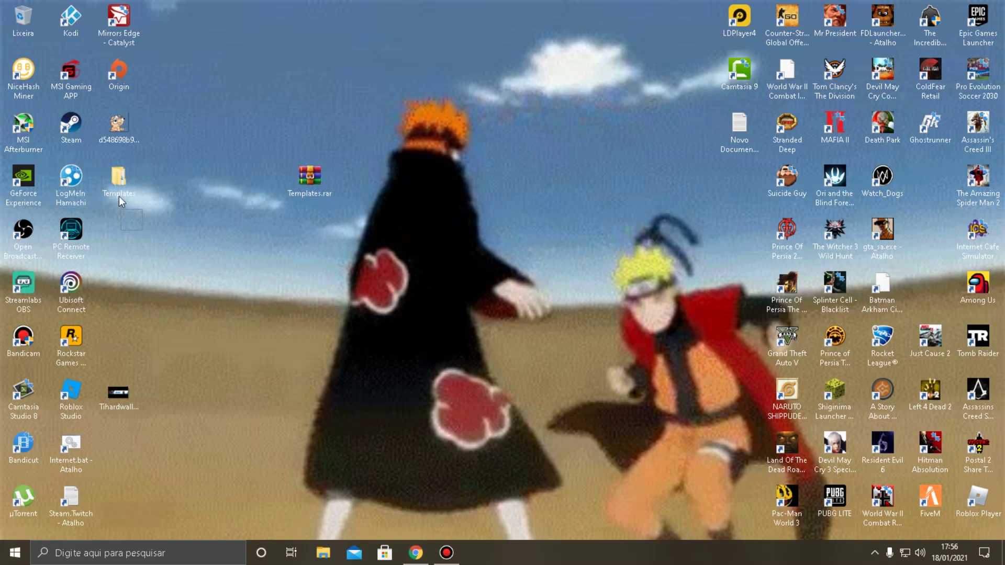
- Examine the WinRAR compression commands offered for the Templates desktop folder, including Add to "Templates.rar"
right_click(117, 178)
left_click(124, 167)
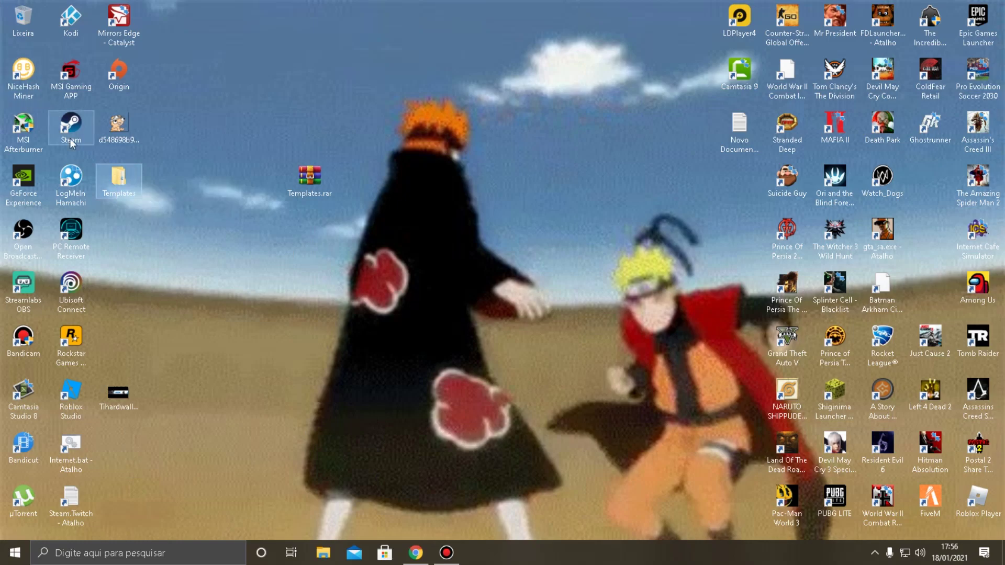
right_click(118, 169)
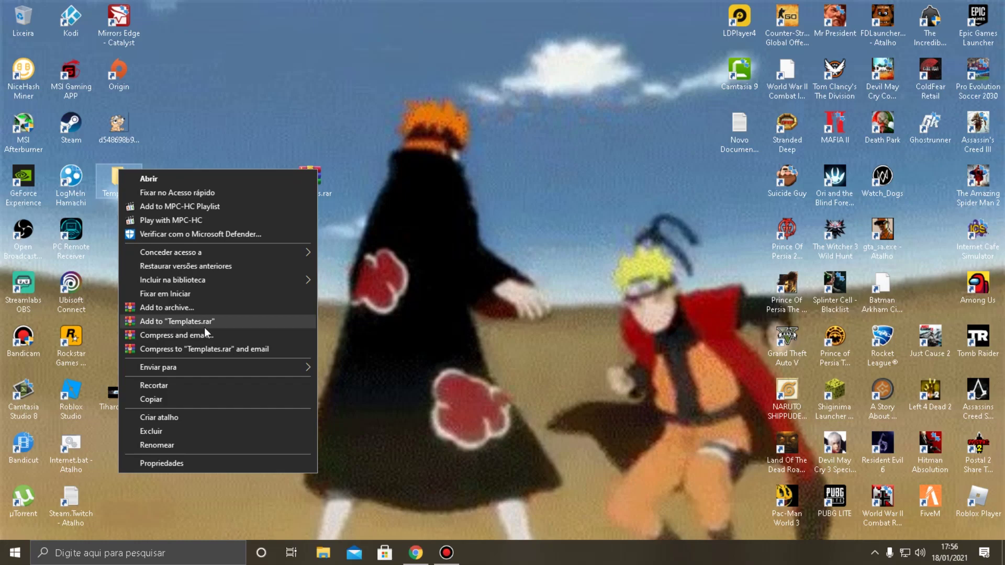
left_click(226, 320)
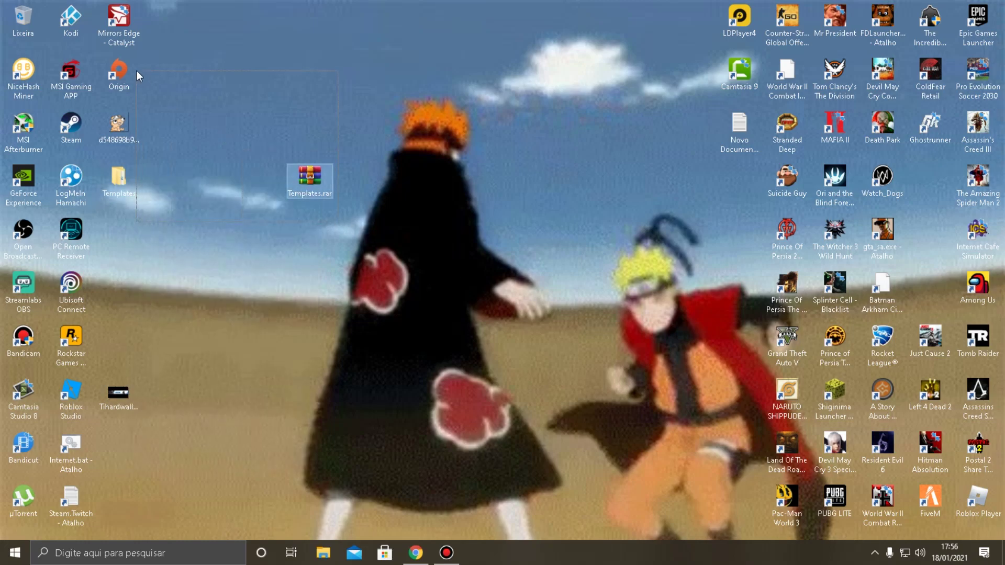
- Compare the sizes of Templates.rar and the Templates desktop folder in their properties placed side by side, and close both properties windows
right_click(298, 184)
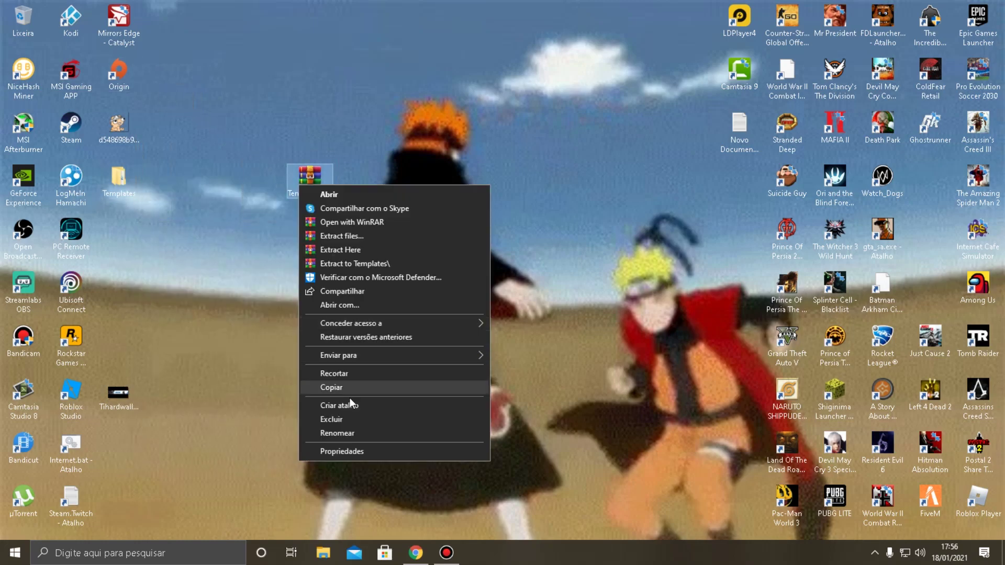
left_click(332, 451)
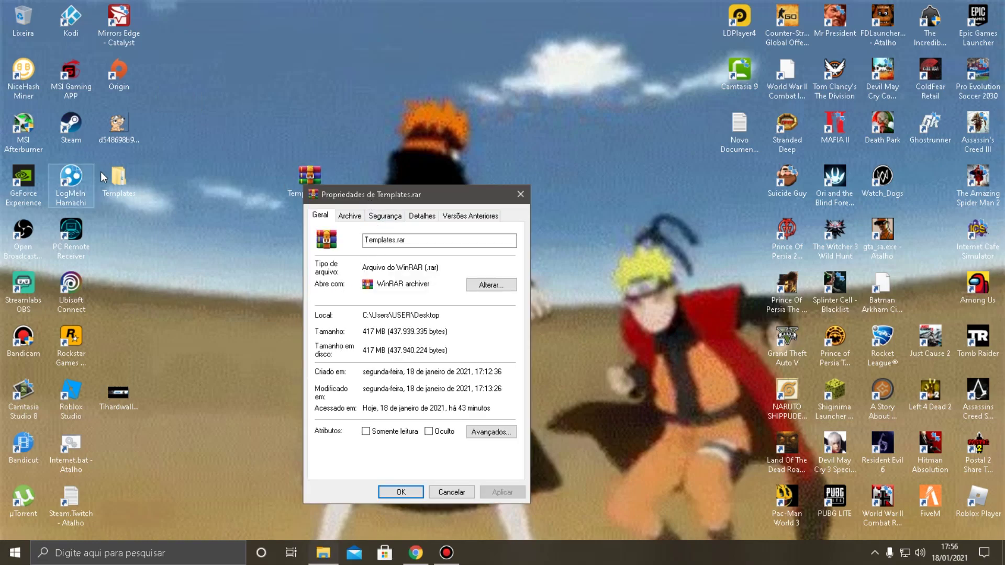
right_click(112, 181)
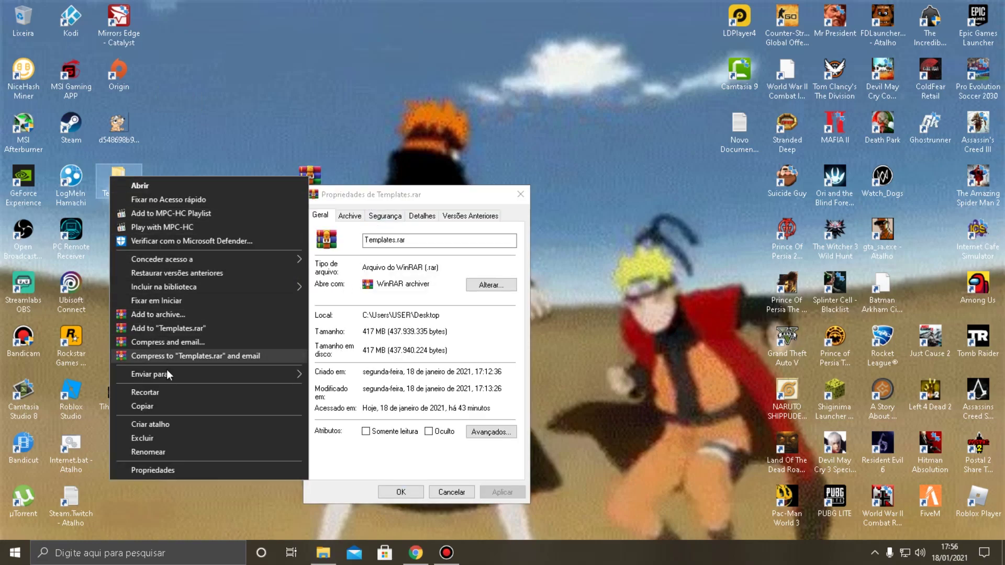
left_click(197, 470)
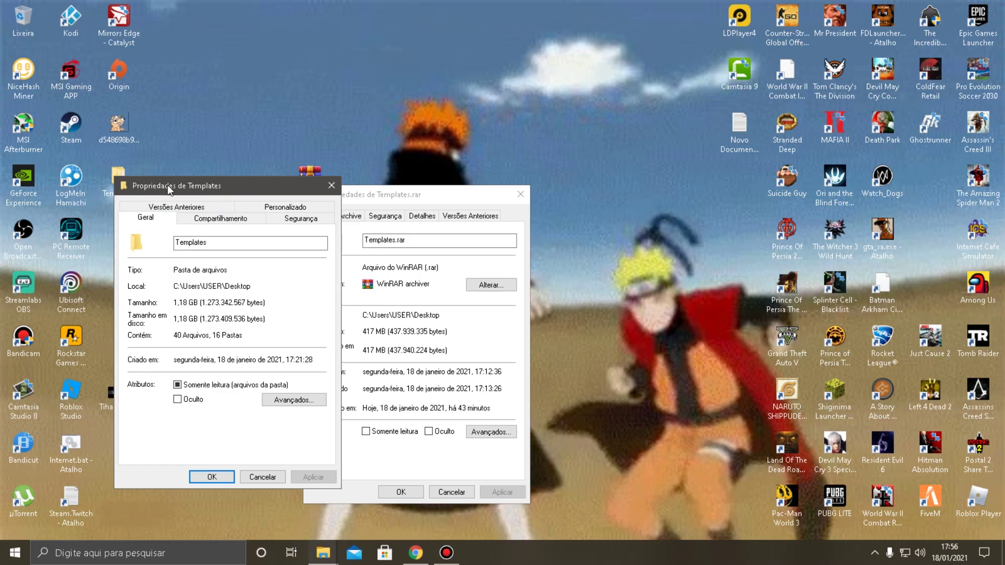
left_click_drag(103, 184, 69, 175)
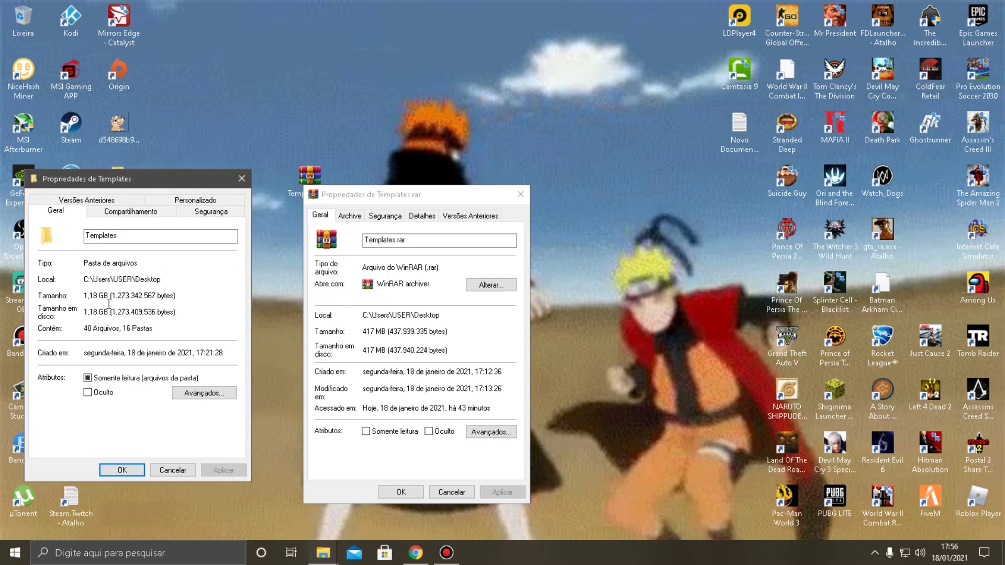
left_click_drag(398, 331, 363, 331)
left_click(416, 332)
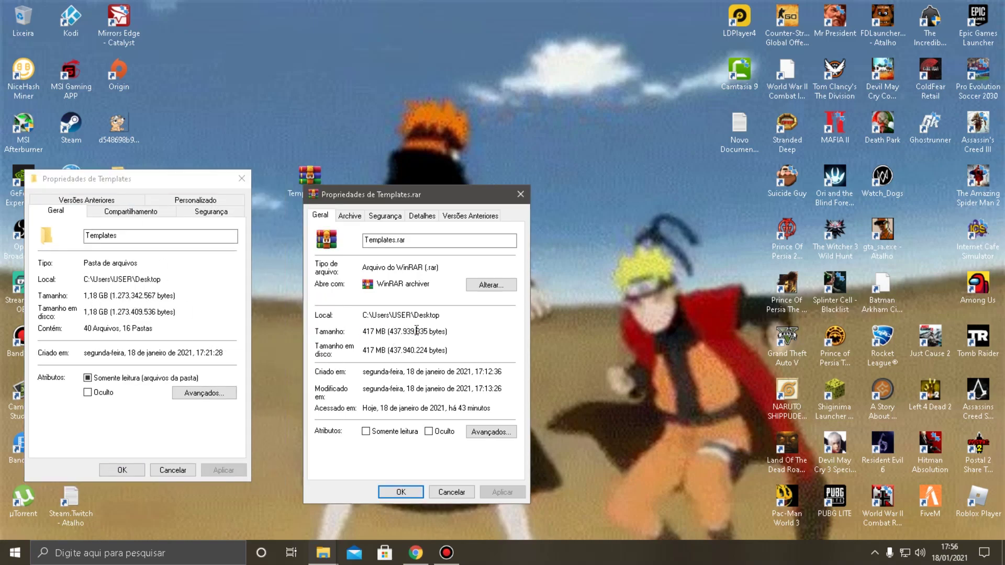
left_click(248, 173)
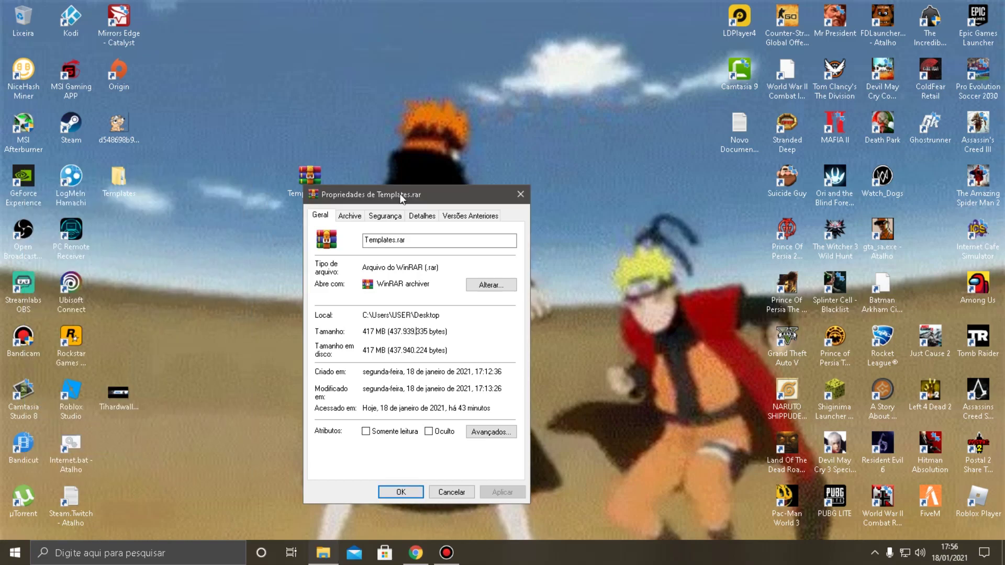
left_click(514, 202)
- Move Templates.rar into the desktop icon column beside PC Remote Receiver and send the Templates folder to the Lixeira
left_click_drag(306, 183, 260, 172)
left_click_drag(146, 200, 28, 32)
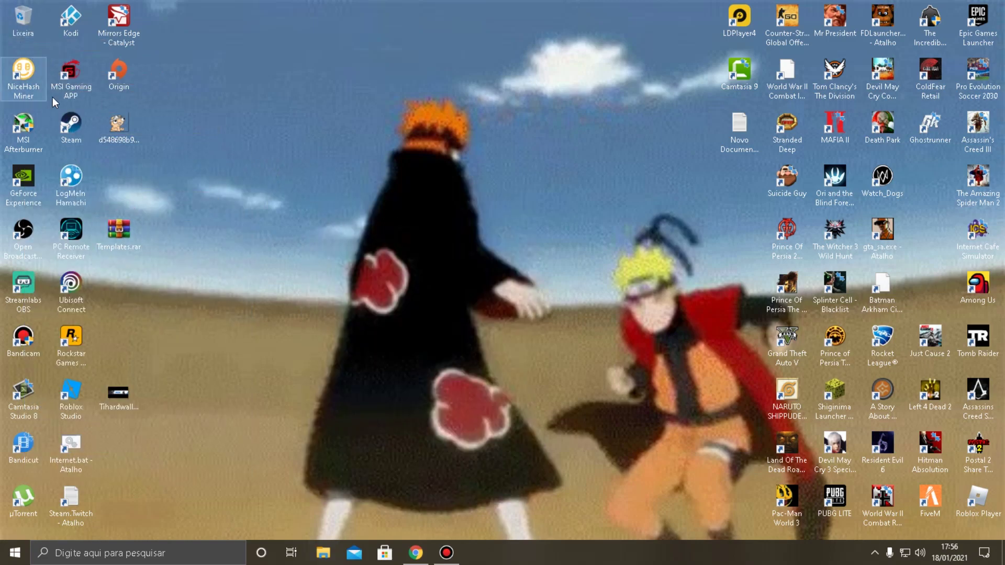
left_click(444, 554)
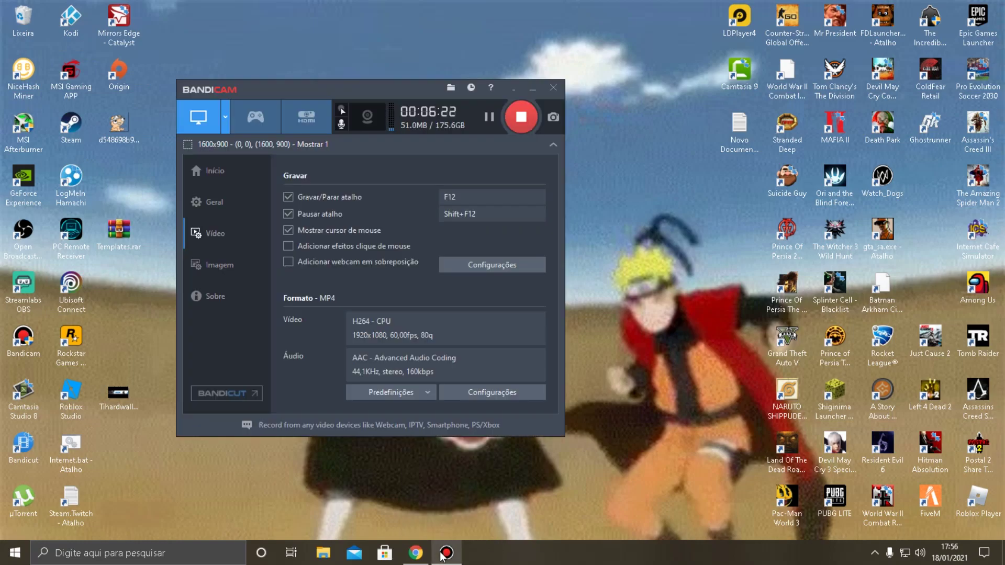